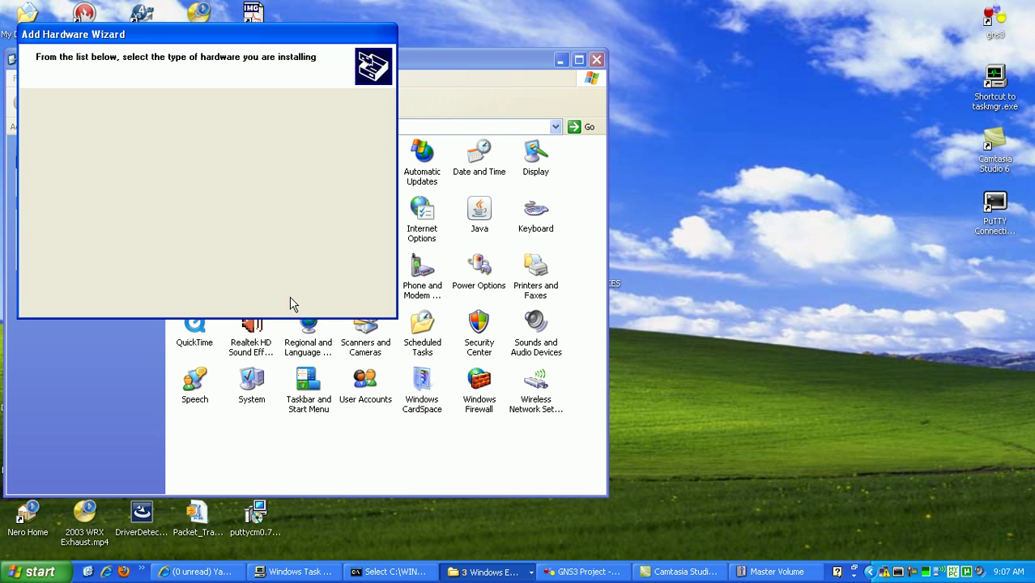
Choose Network adapters as the type of hardware to install in the Add Hardware Wizard
drag(361, 168, 358, 197)
click(115, 210)
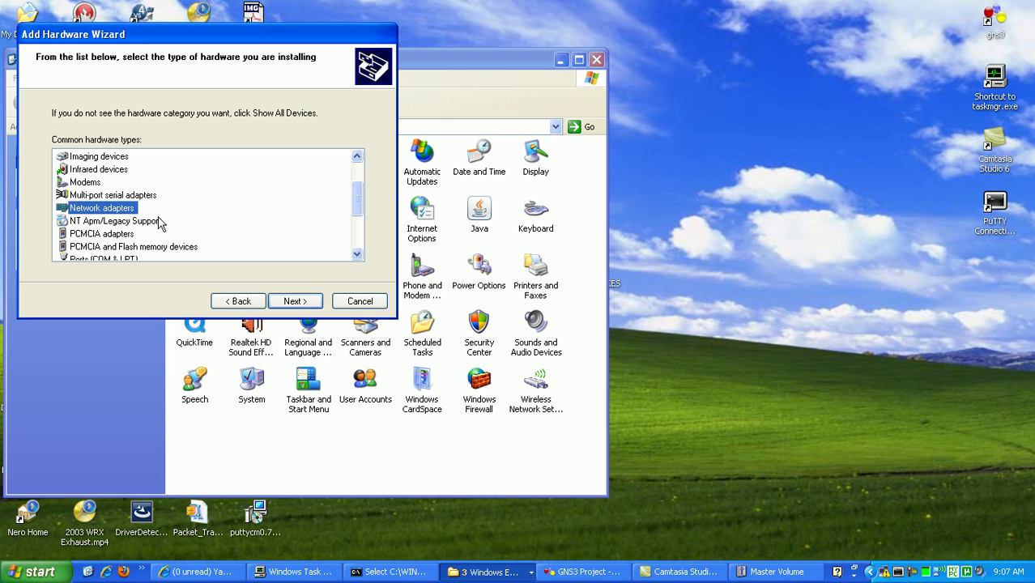
click(288, 299)
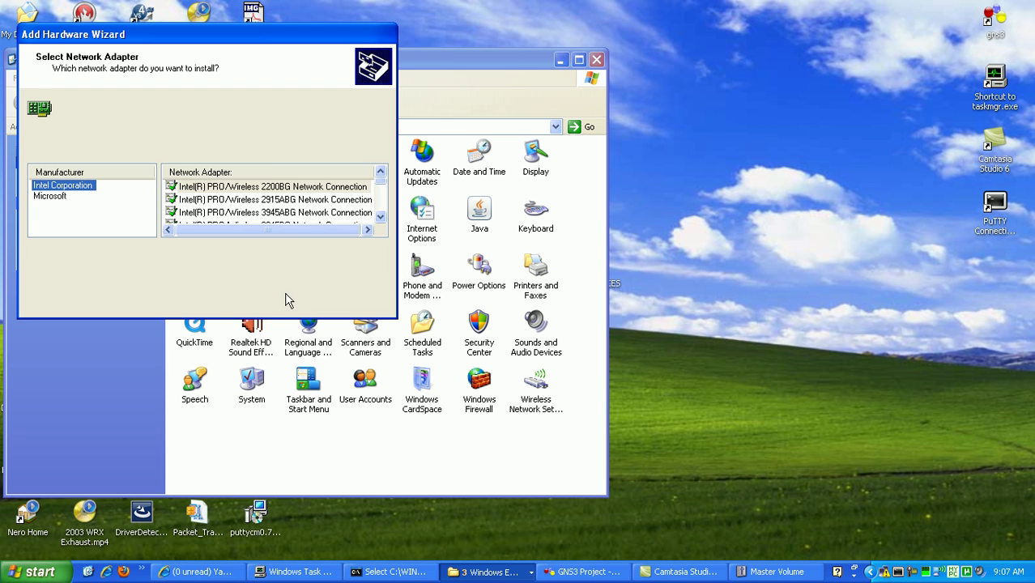
Install the Microsoft Loopback Adapter from the manufacturer Microsoft, then finish the wizard and close Control Panel
click(51, 196)
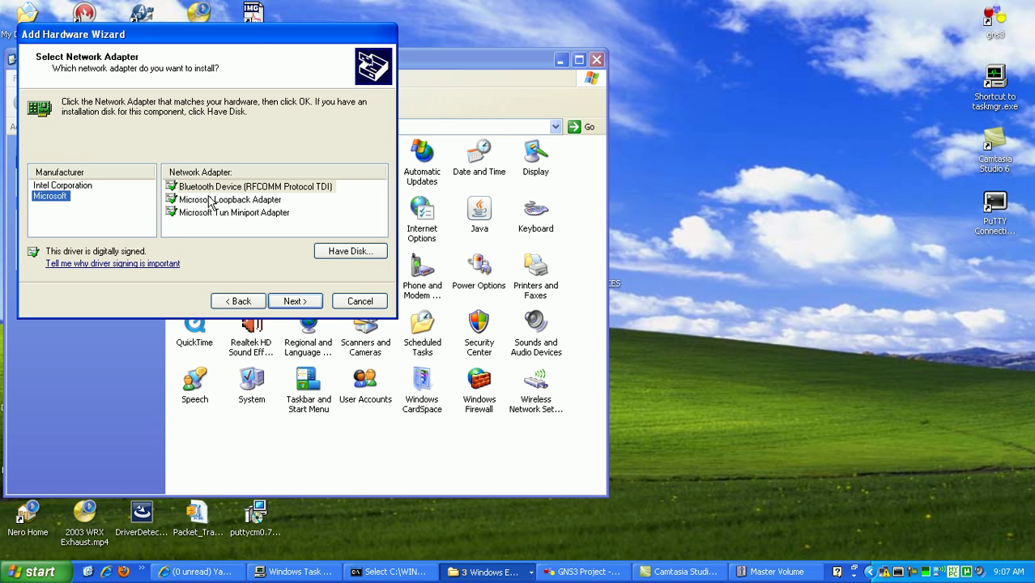
click(210, 201)
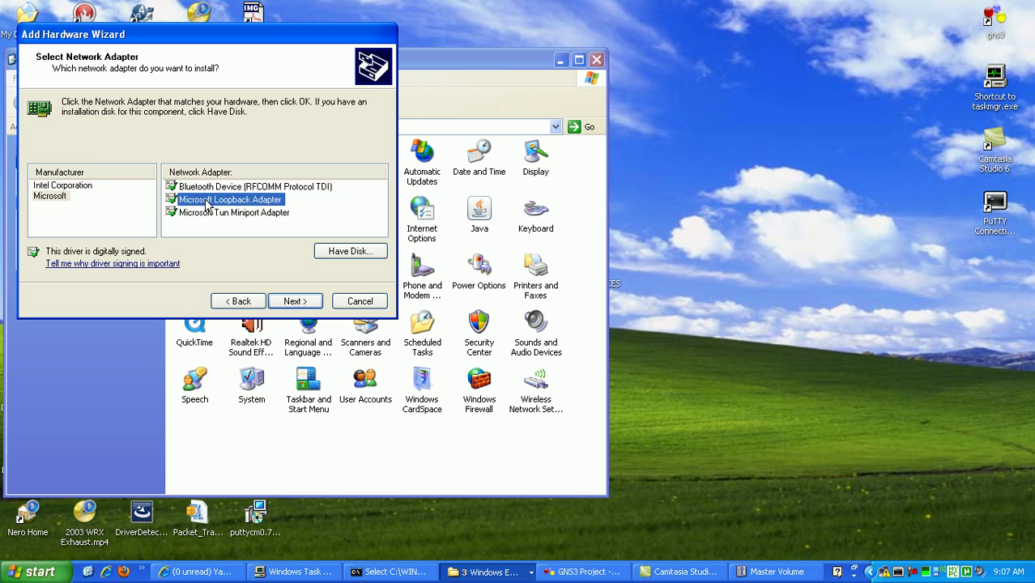
click(293, 302)
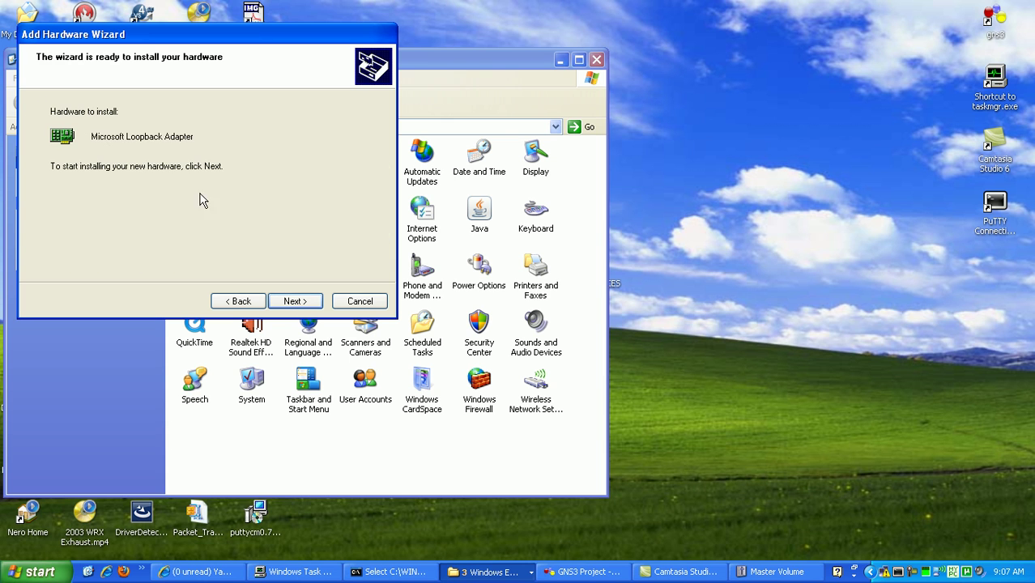
click(295, 301)
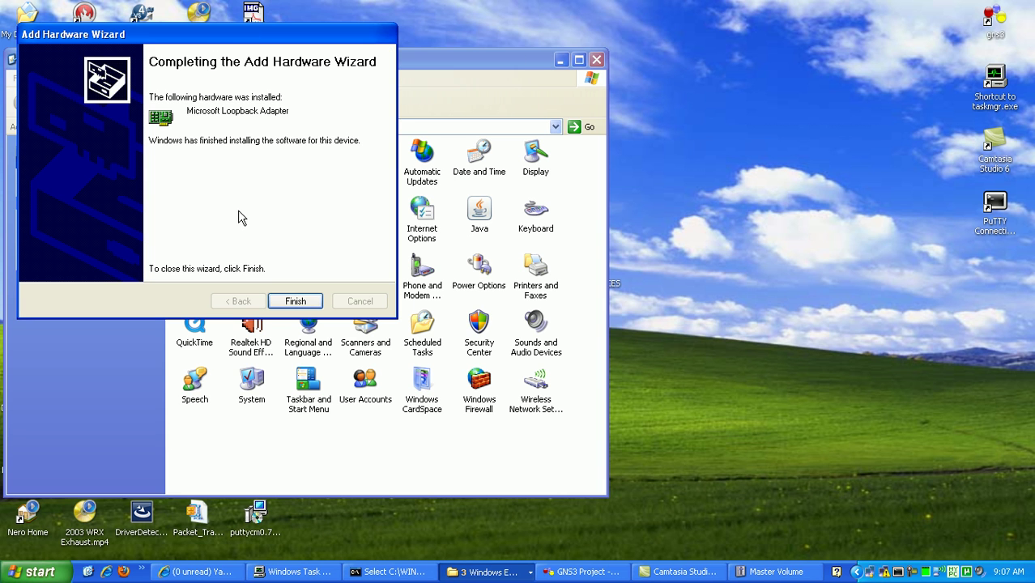
click(295, 300)
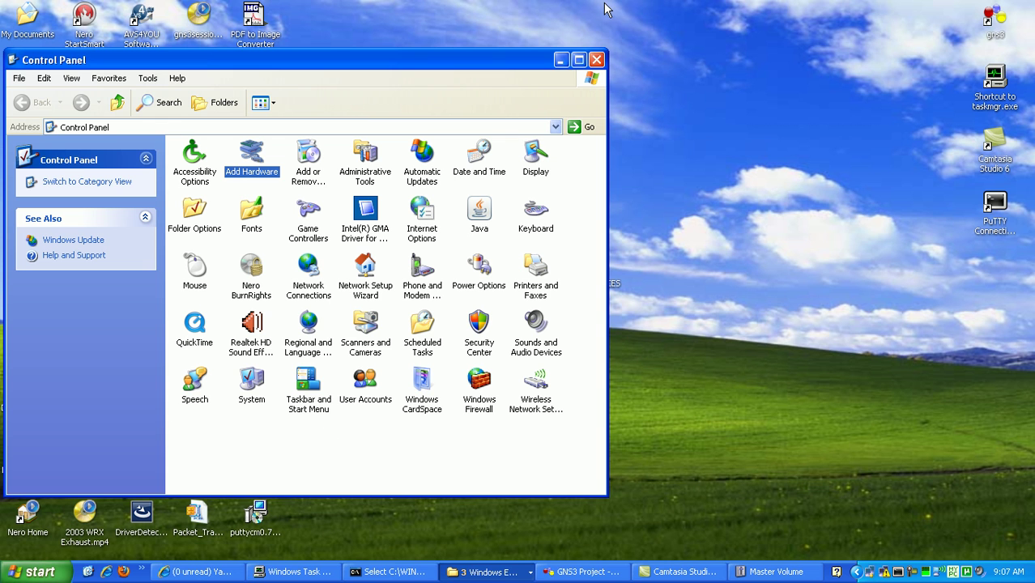
click(597, 62)
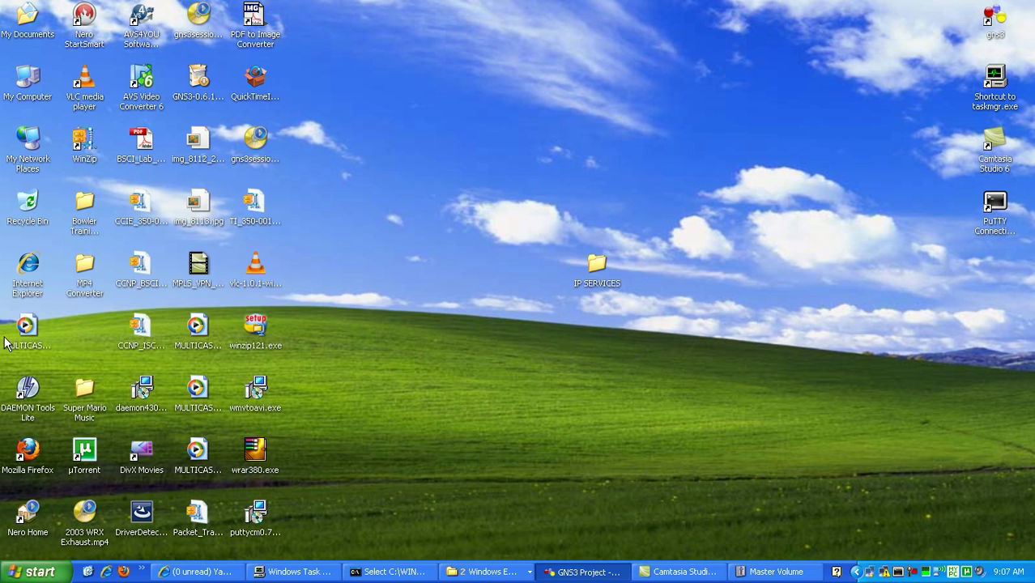
Open Network Connections from My Network Places and examine the loopback adapters behind Local Area Connections 2, 3 and 4
right_click(32, 165)
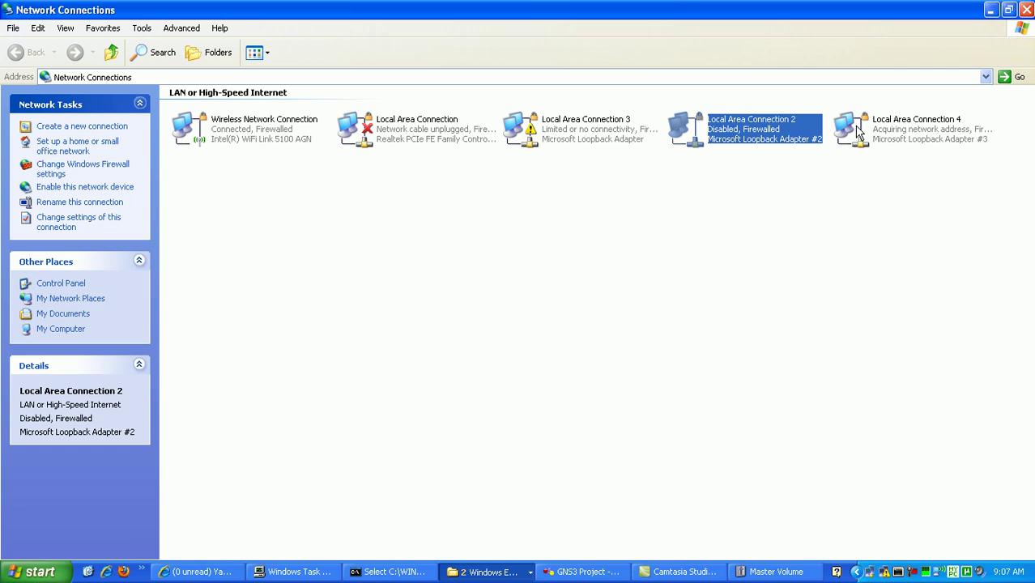
click(883, 131)
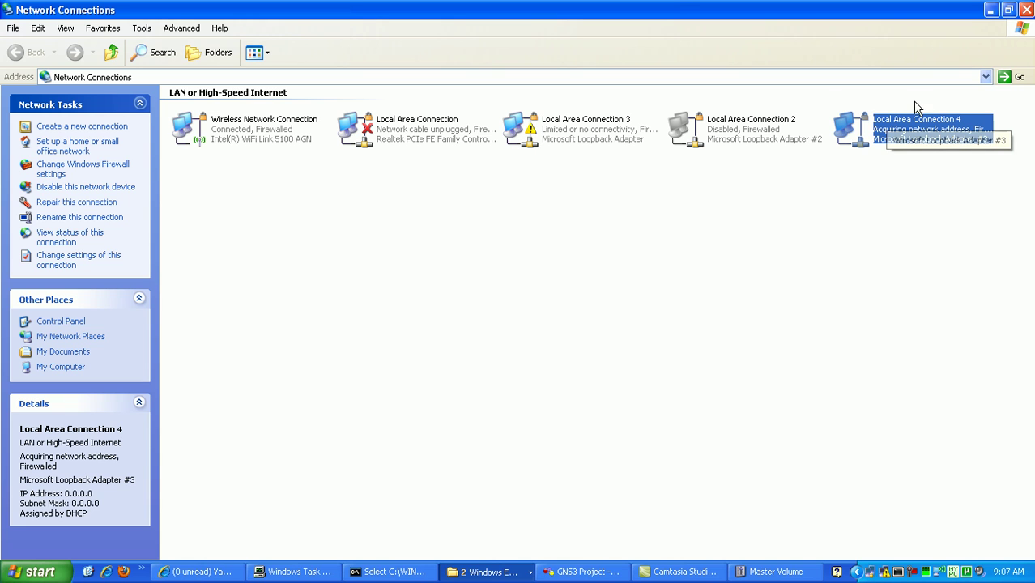
click(933, 207)
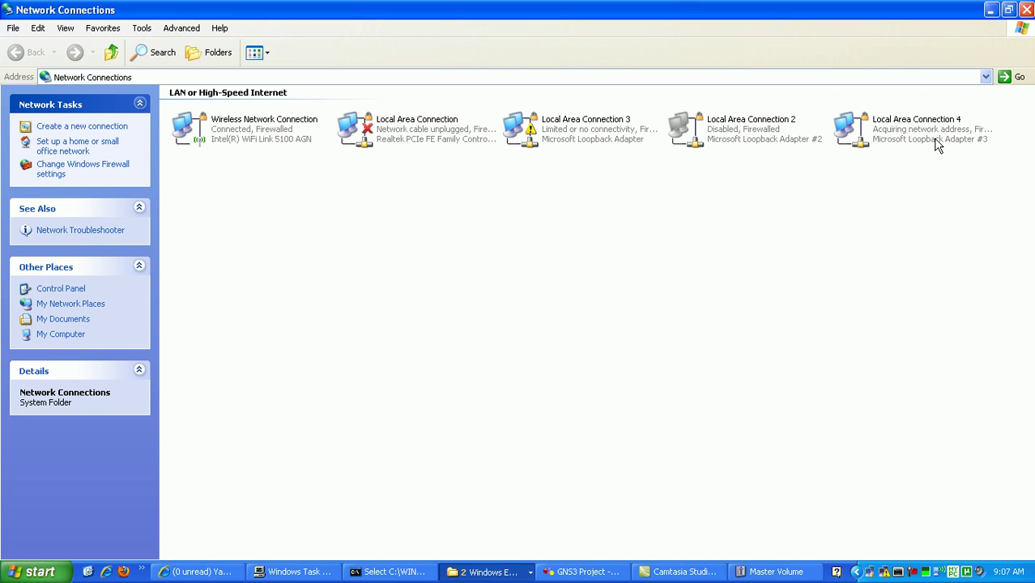
click(936, 146)
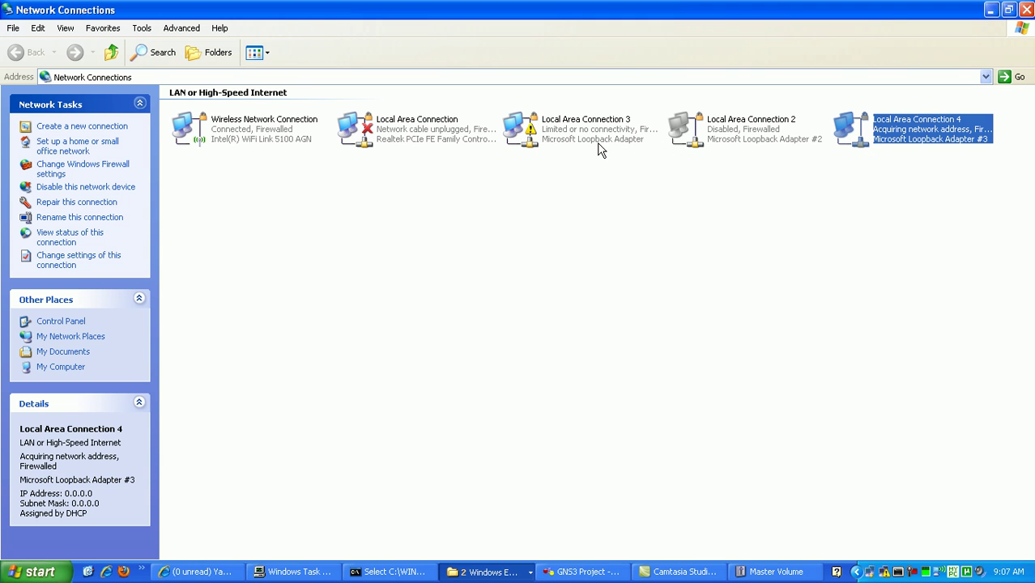
click(577, 136)
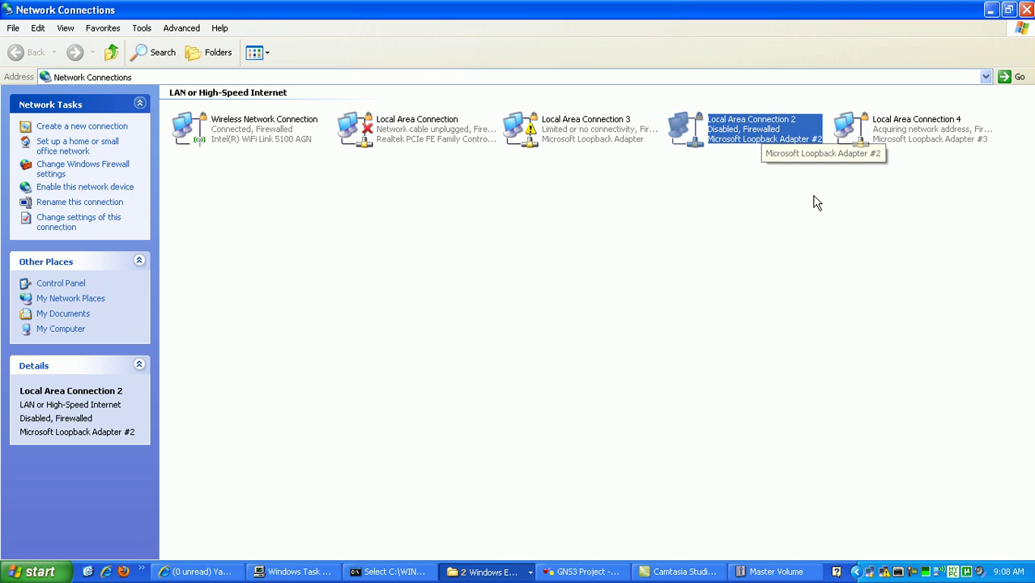
click(806, 204)
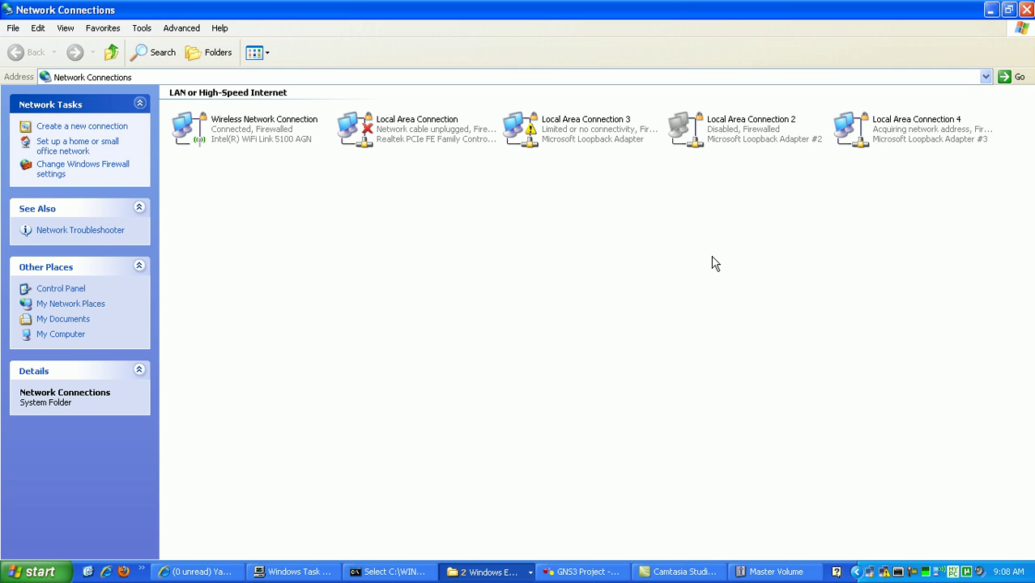
Switch to GNS3, open the configuration of cloud C0 and delete its existing generic Ethernet NIO
click(588, 572)
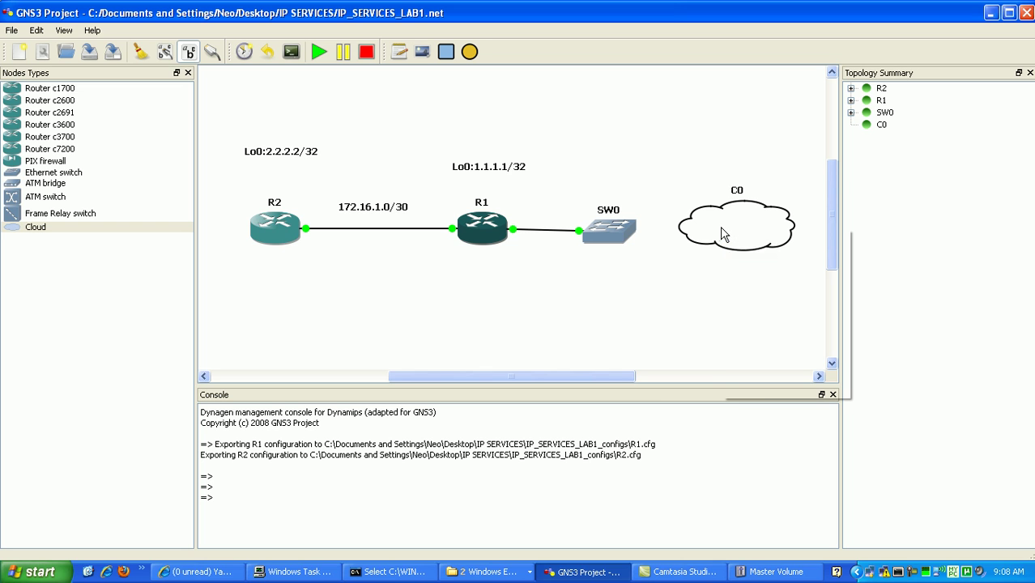
right_click(724, 232)
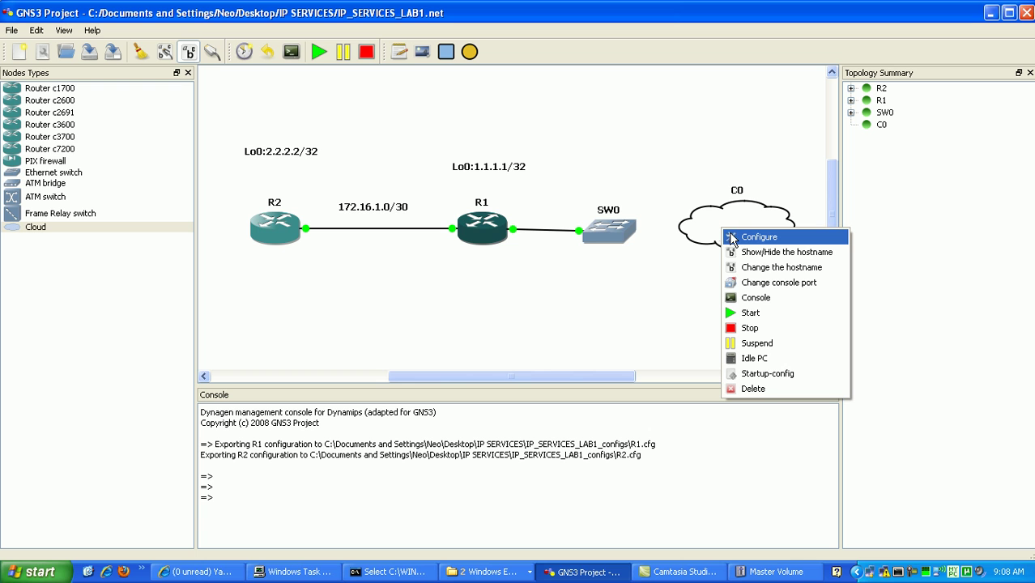
click(733, 237)
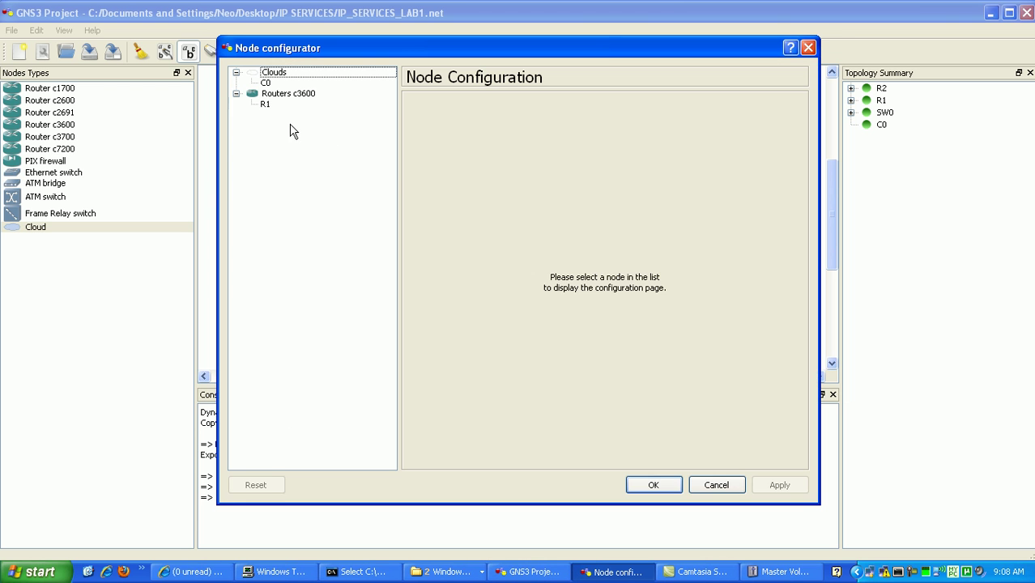
click(267, 85)
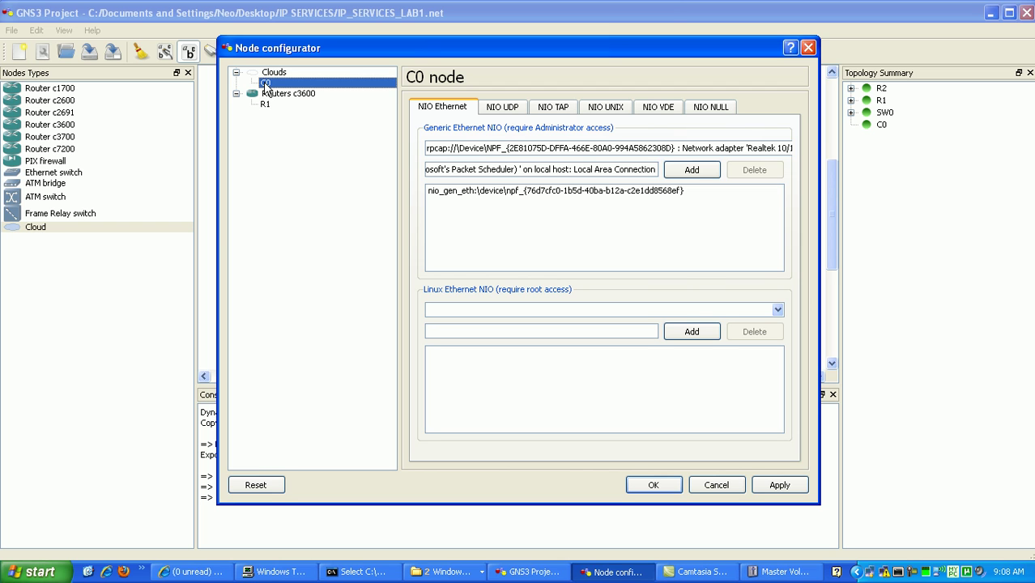
click(613, 192)
click(743, 170)
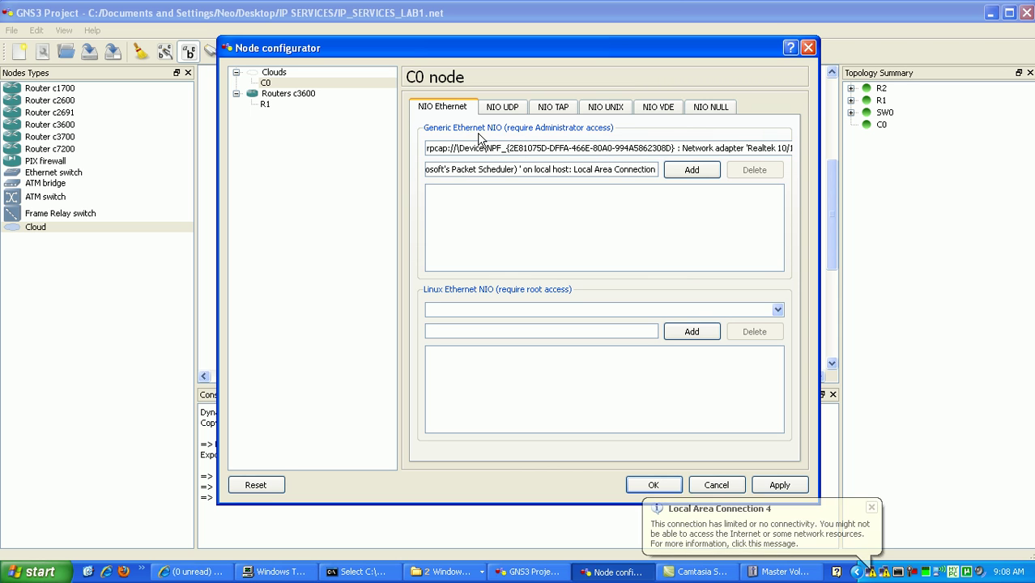
Compare the adapters offered for C0's generic Ethernet NIO with the connections in the Network Connections window
click(523, 152)
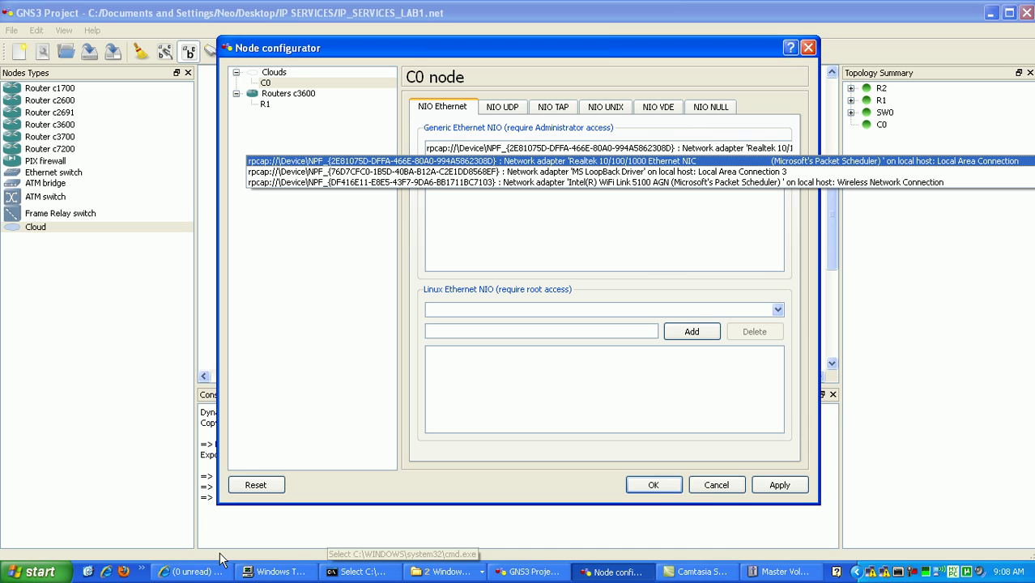
click(440, 572)
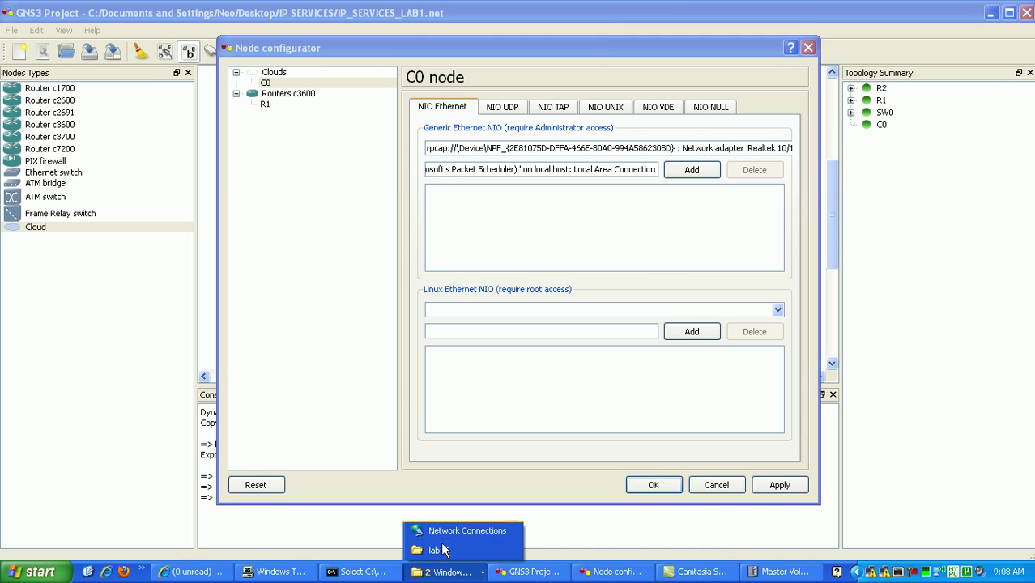
click(444, 530)
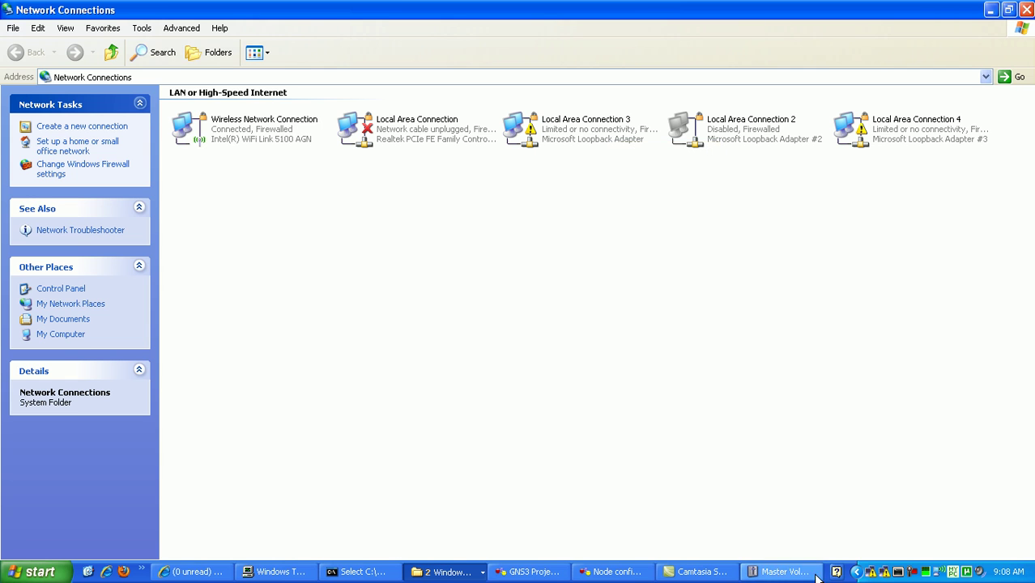
click(614, 571)
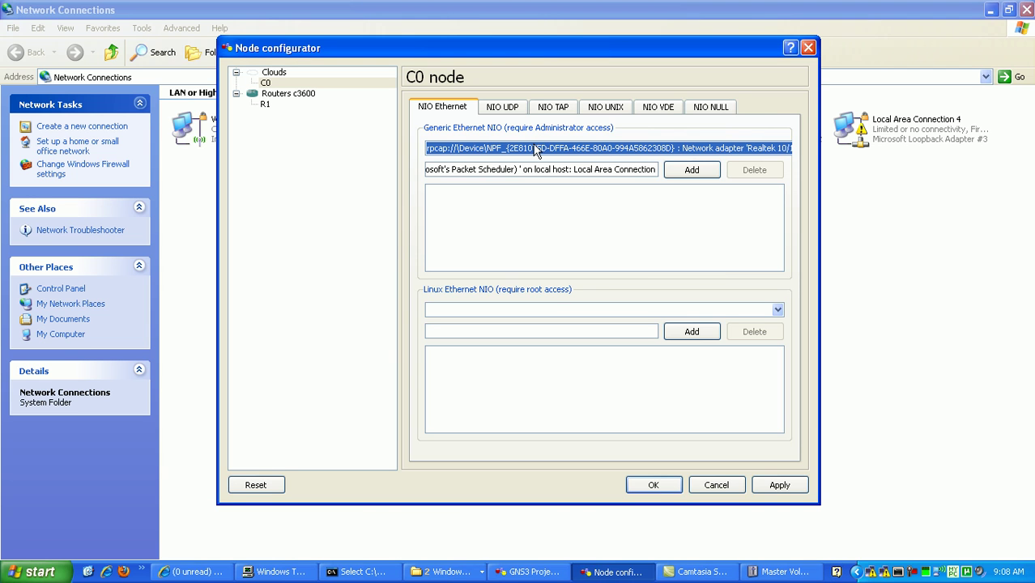
click(534, 149)
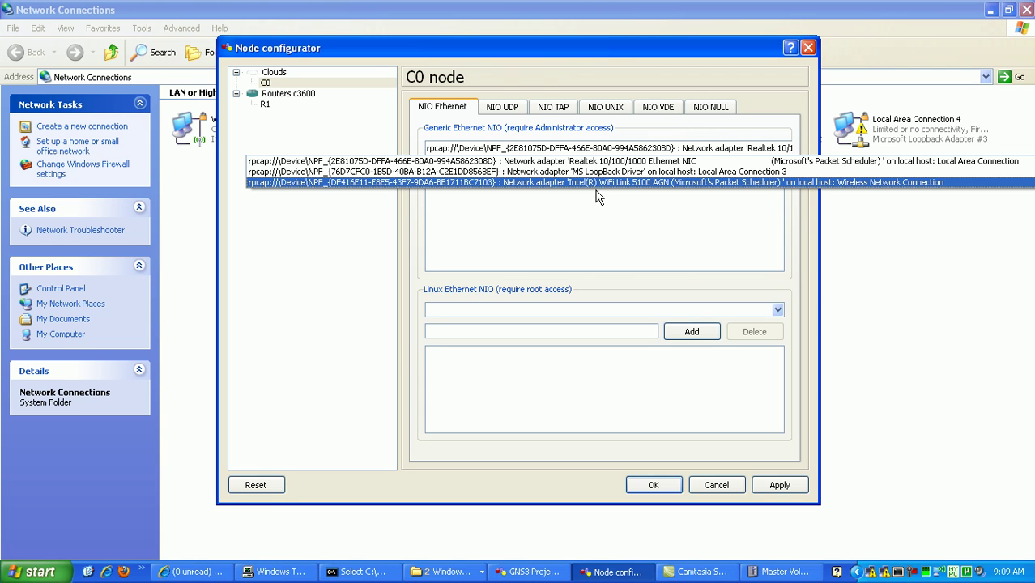
click(589, 242)
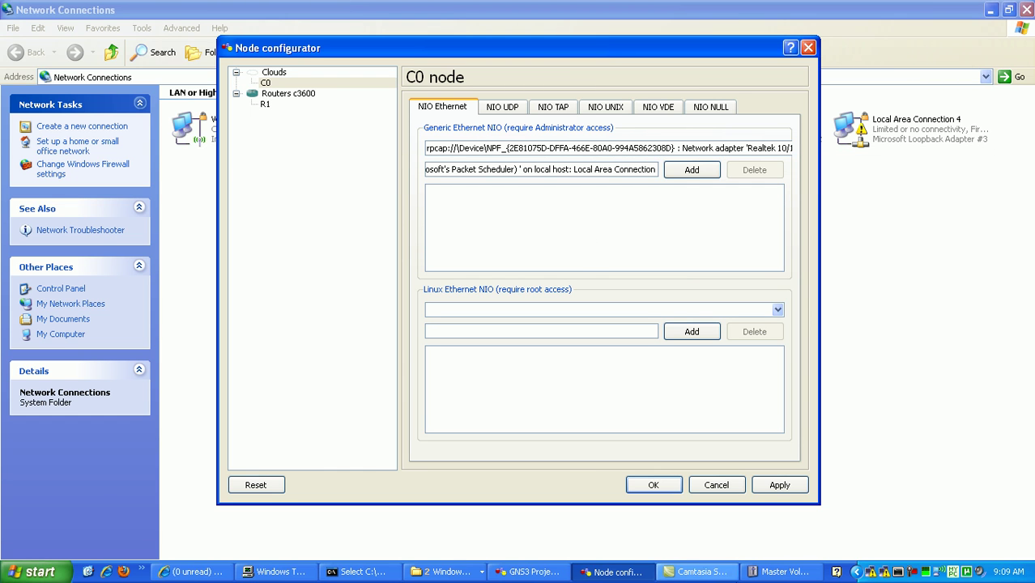
Switch to Network Connections and disable Local Area Connection 4, the Microsoft Loopback Adapter #3
click(466, 571)
click(468, 528)
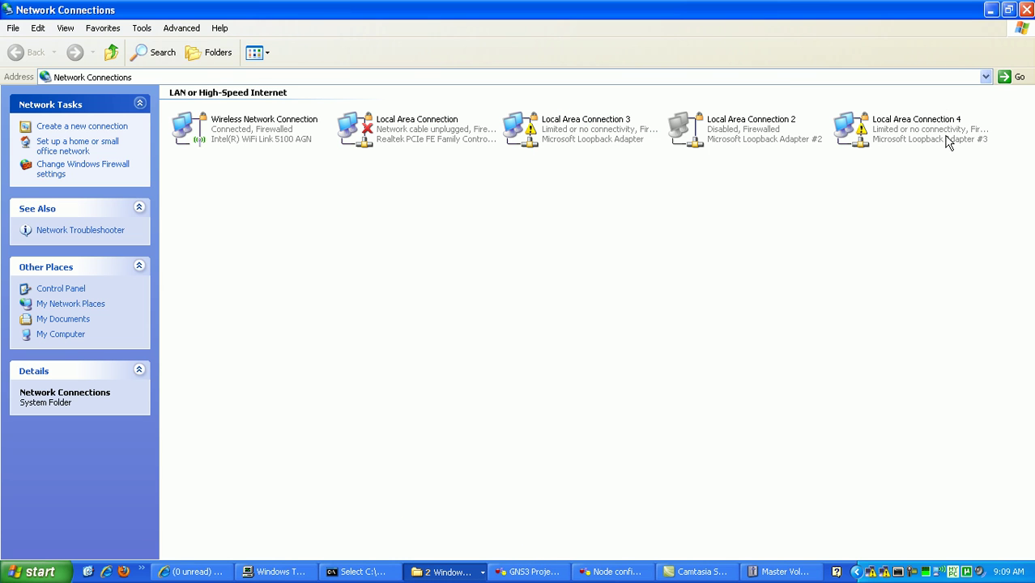
click(909, 128)
right_click(891, 130)
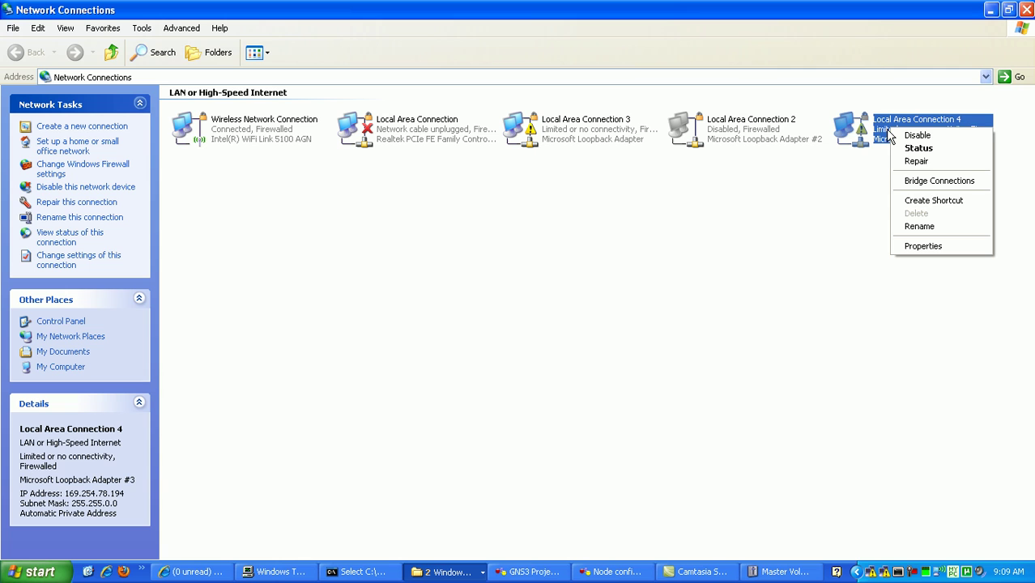
click(907, 136)
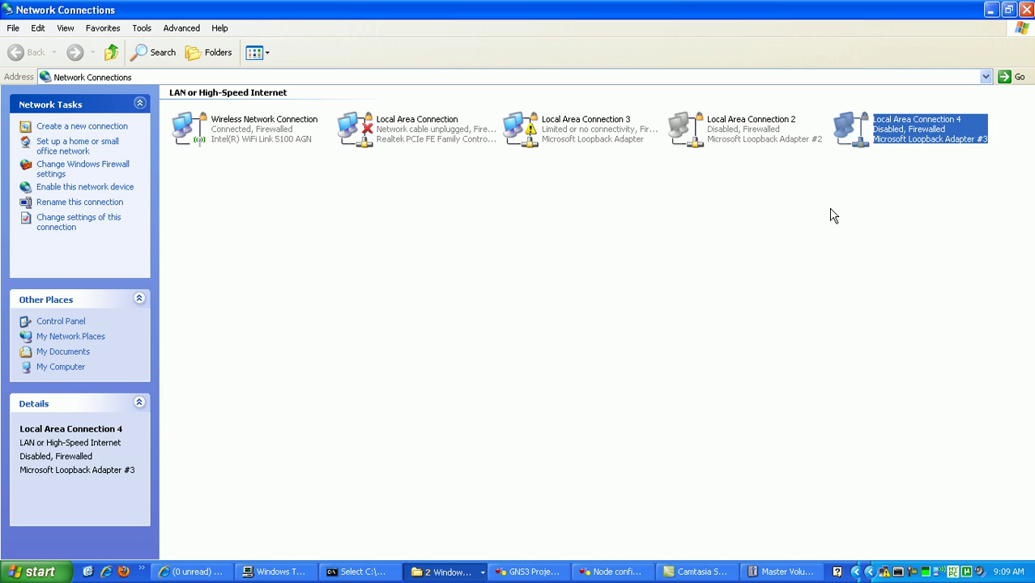
Add the MS LoopBack Driver adapter of Local Area Connection 3 as C0's generic Ethernet NIO, apply it and return to the GNS3 topology
click(577, 130)
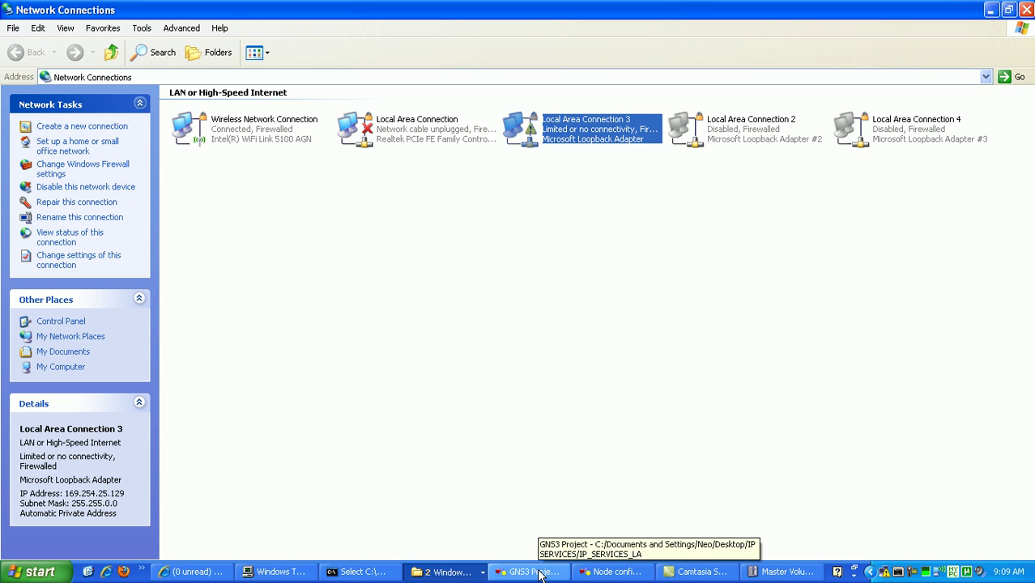
click(607, 572)
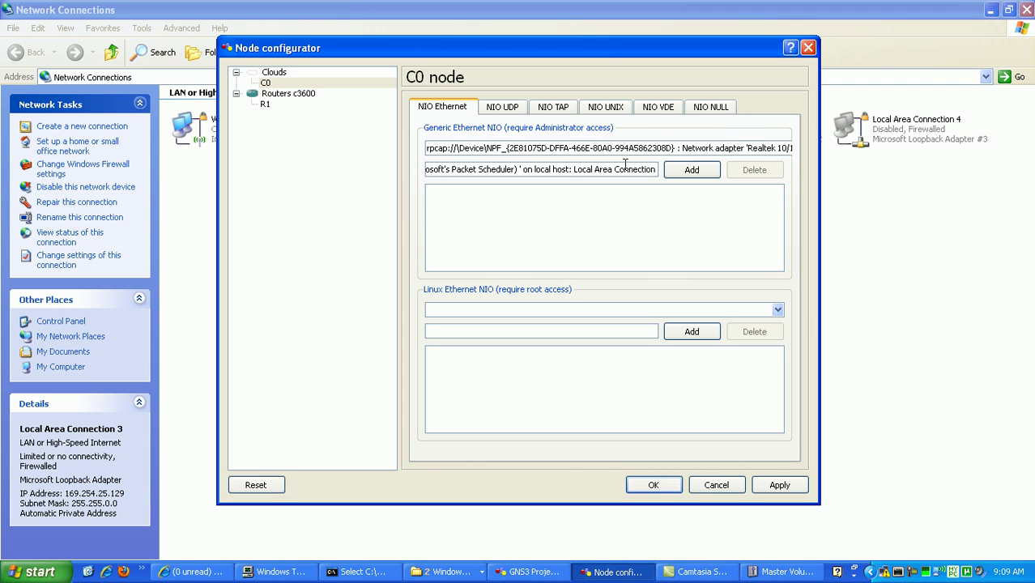
click(518, 152)
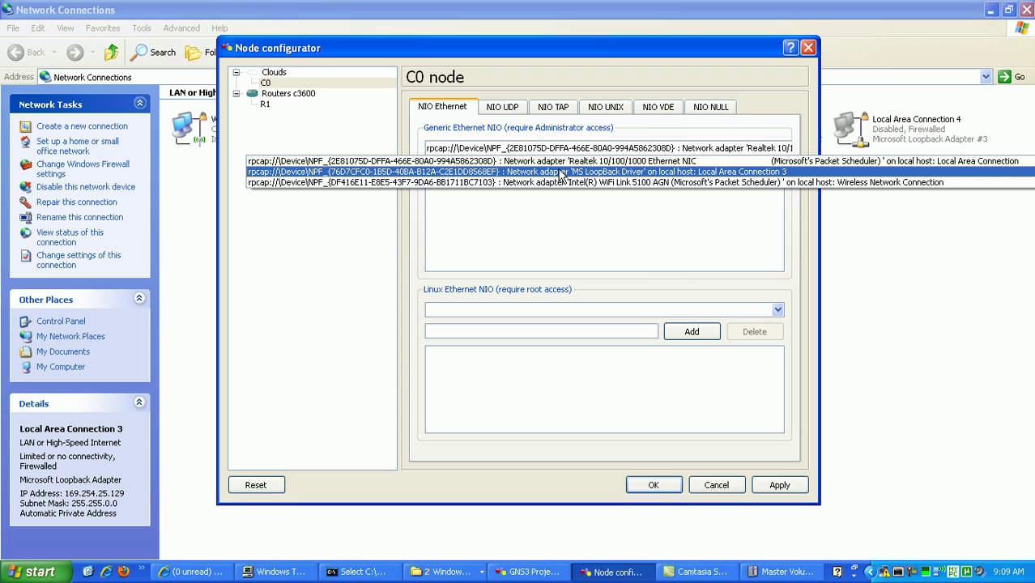
click(561, 172)
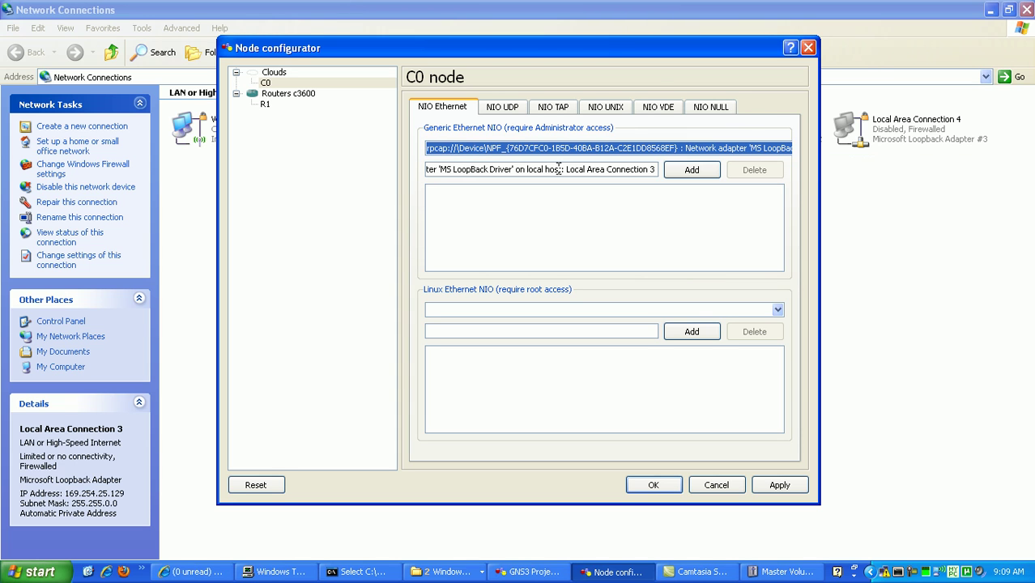
click(691, 171)
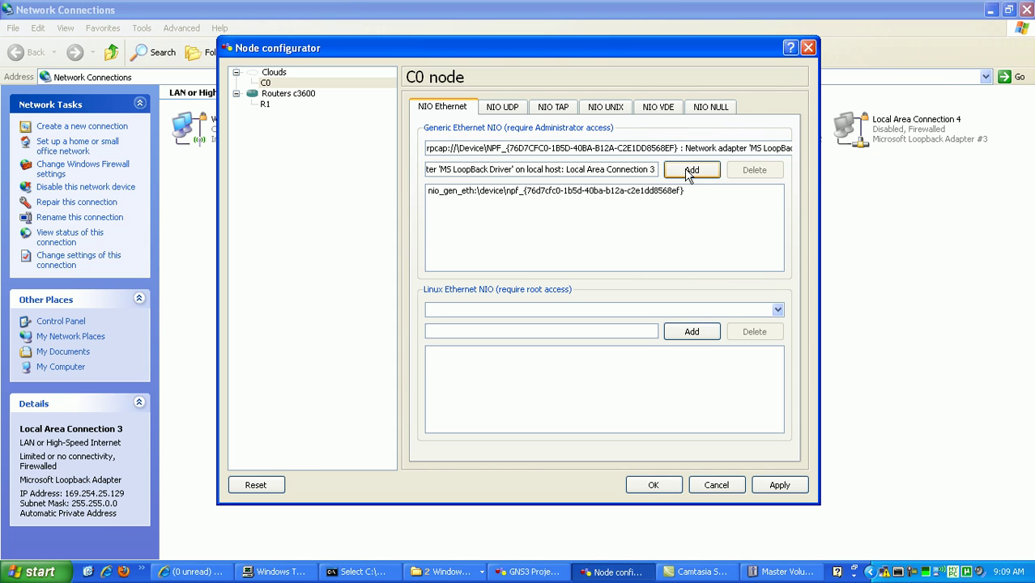
click(770, 484)
click(669, 481)
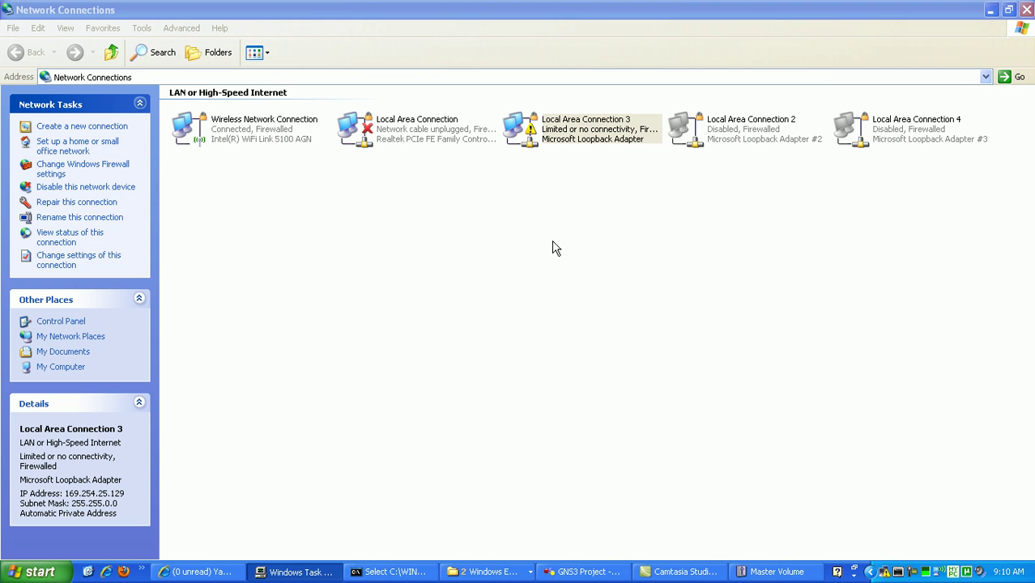
click(612, 572)
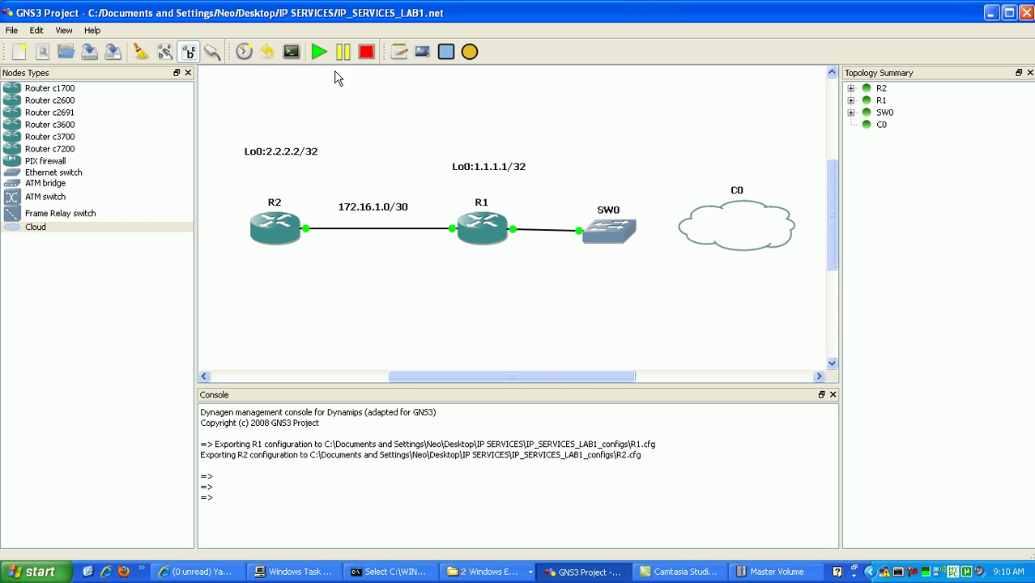
Connect switch SW0 to cloud C0 with a FastEthernet link
click(225, 58)
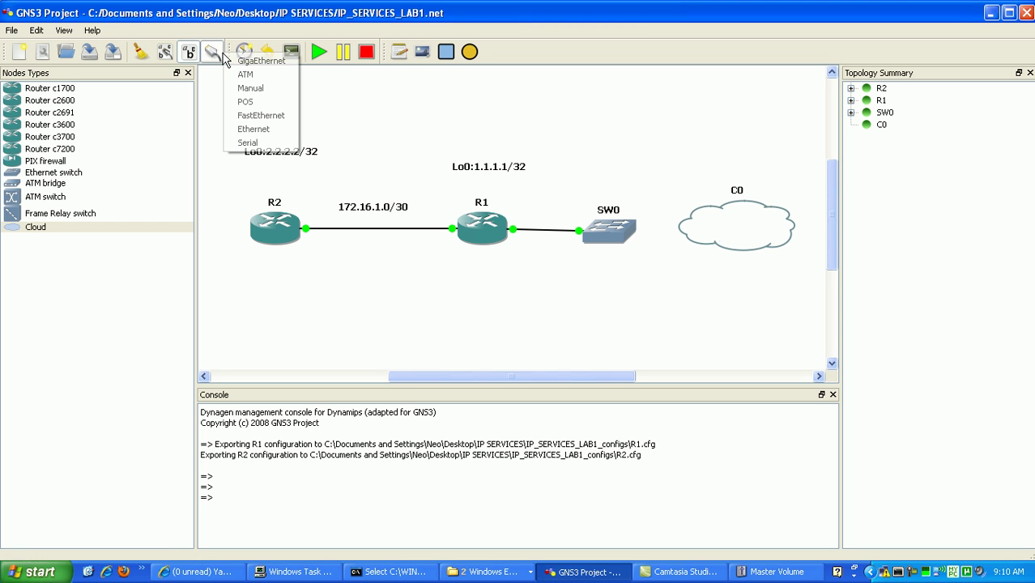
click(243, 118)
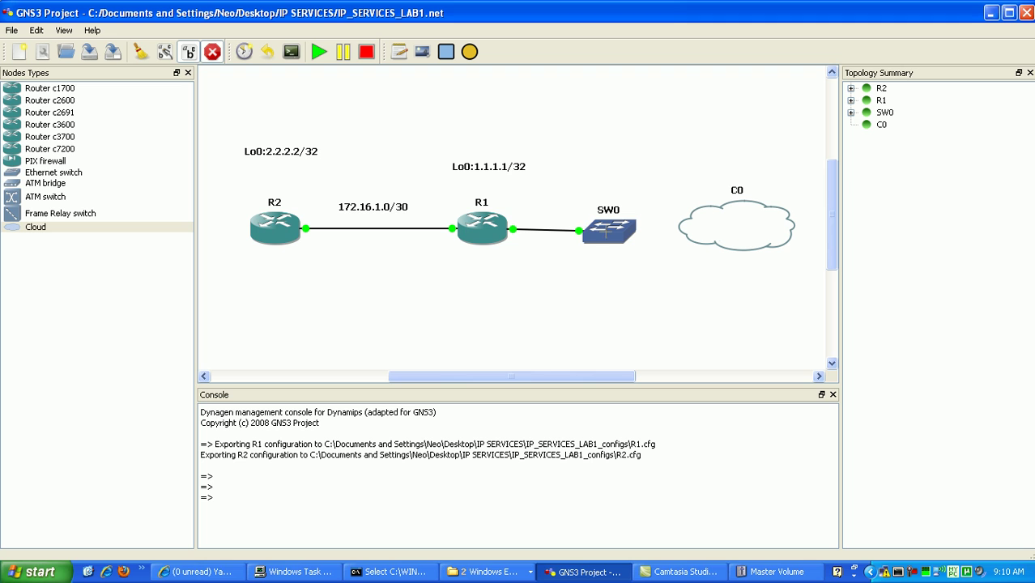
click(606, 231)
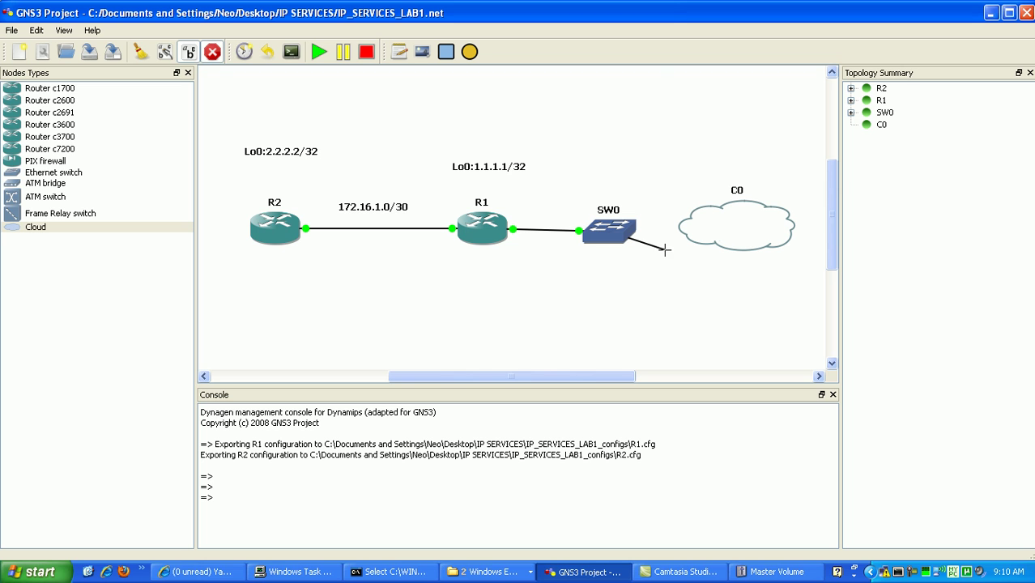
click(709, 233)
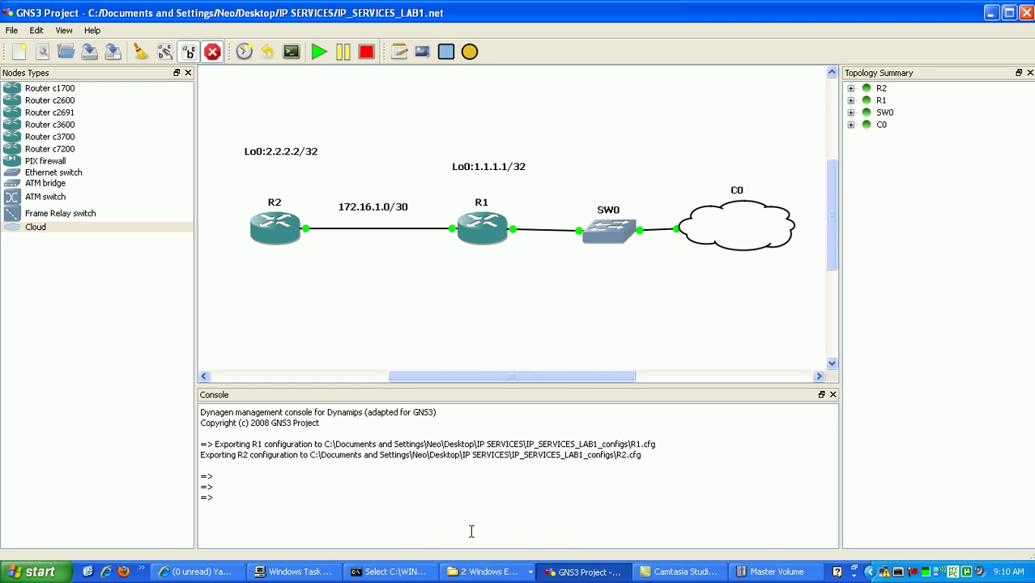
Switch to the Command Prompt and run ipconfig /all to list the detailed configuration of every adapter
click(410, 573)
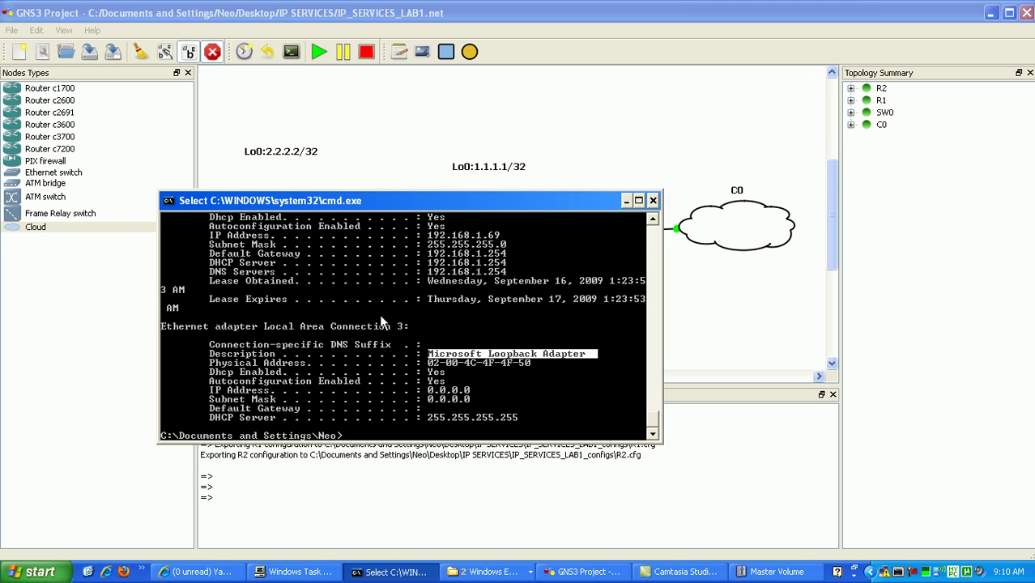
key(Return)
text(ipconfig)
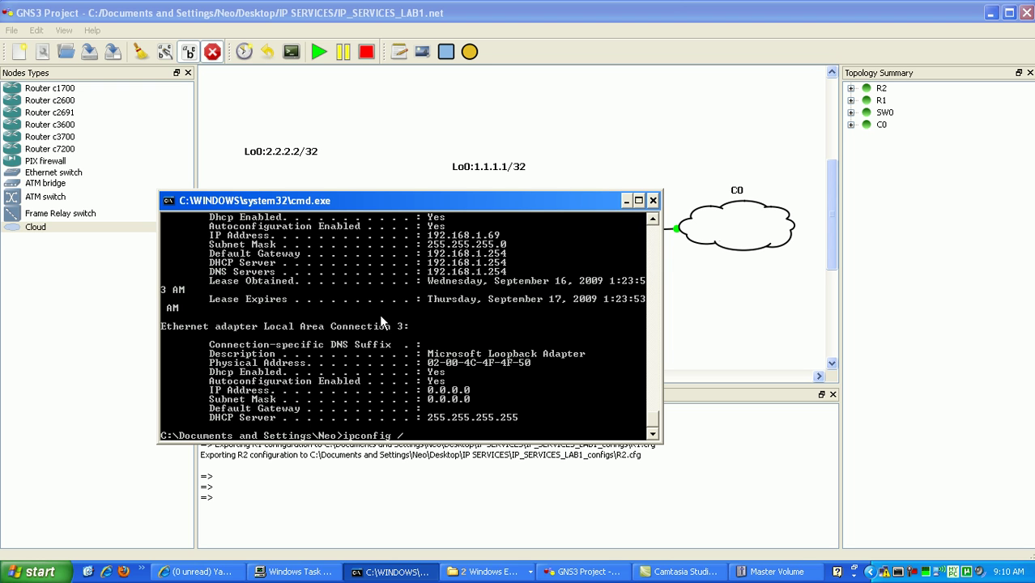
text( /al)
key(Return)
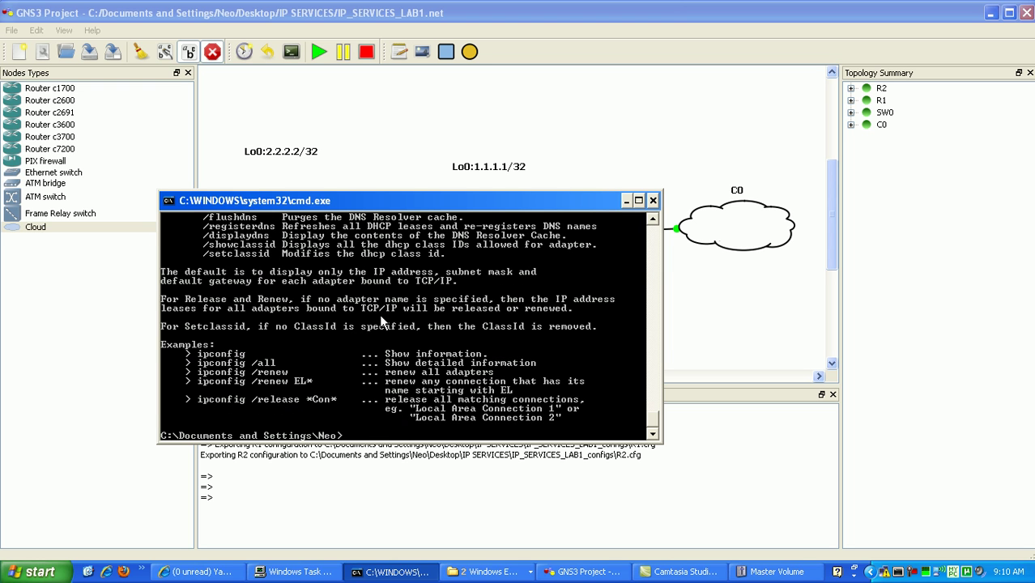
key(Up)
text(l)
key(Return)
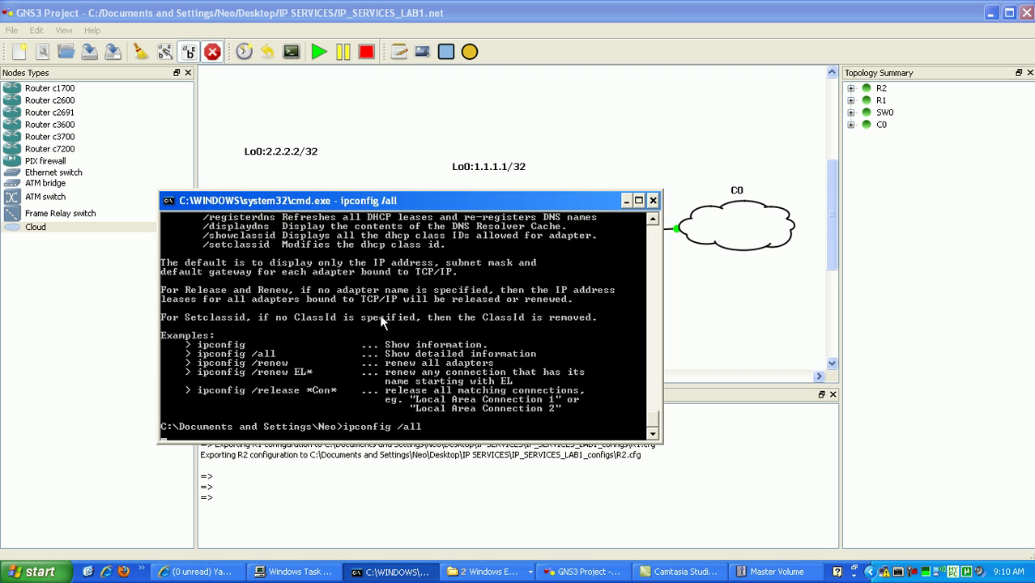
Examine the ipconfig entries for the Local Area Connection and Wireless Network Connection adapters
scroll(369, 307, up, 5)
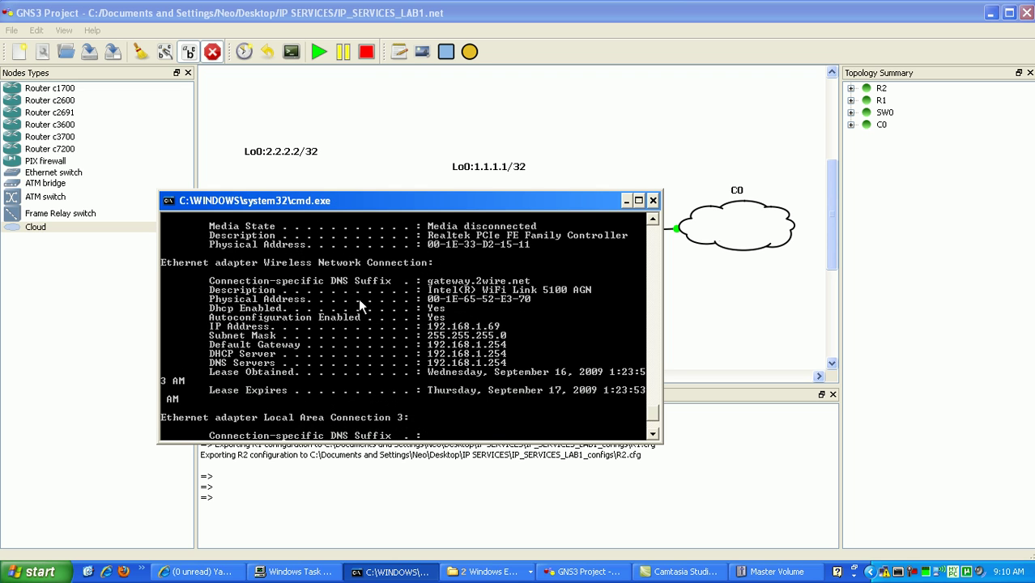
right_click(332, 277)
click(347, 282)
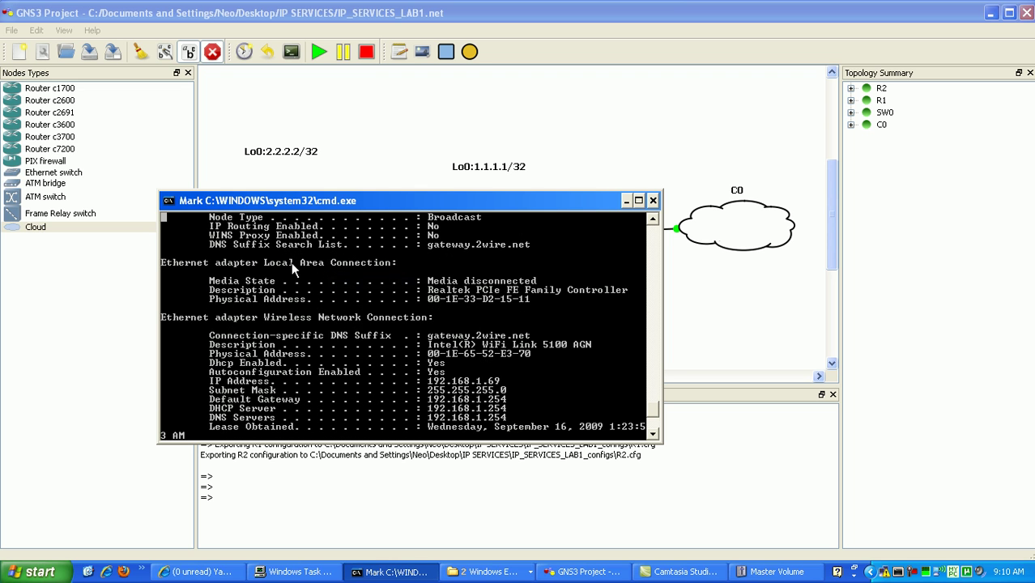
scroll(279, 268, up, 3)
drag(167, 241, 488, 385)
click(520, 350)
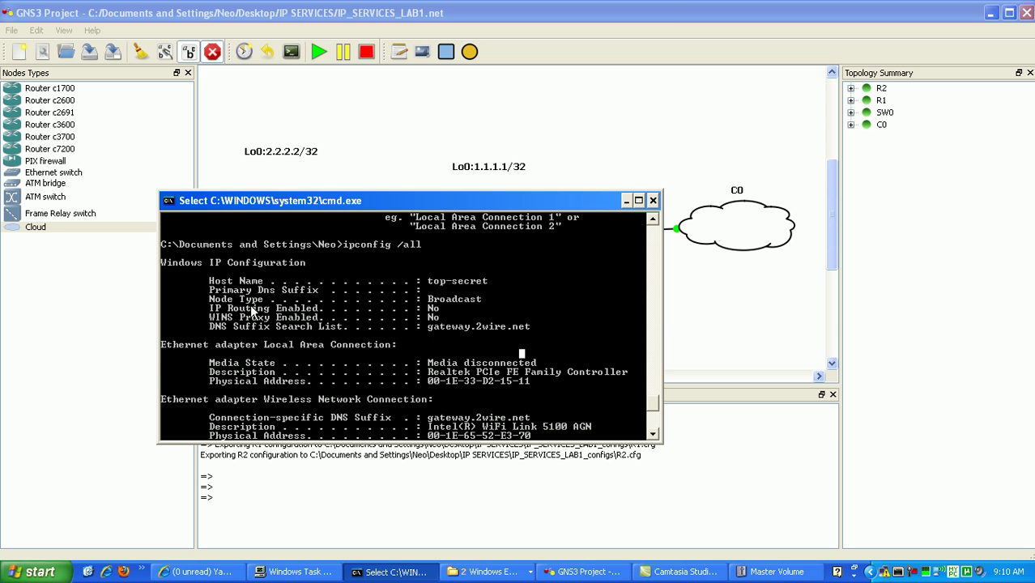
scroll(251, 308, down, 4)
drag(196, 239, 423, 316)
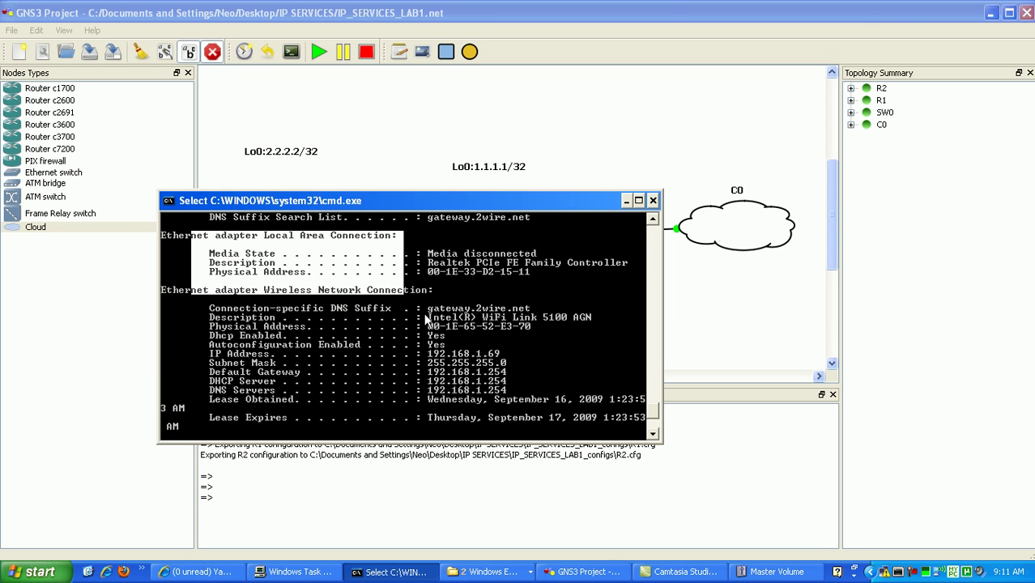
click(397, 318)
drag(161, 300, 81, 307)
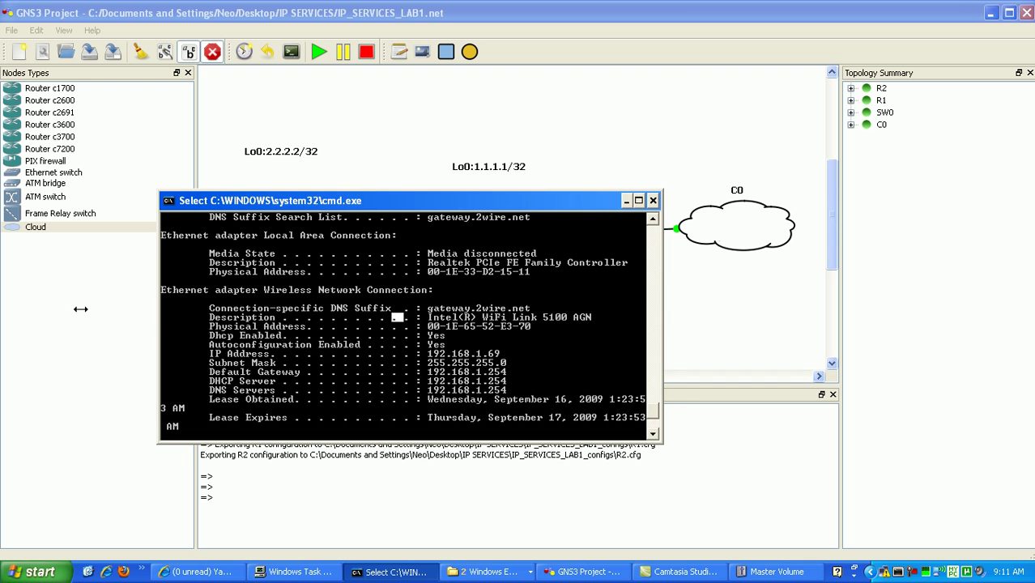
drag(173, 292, 624, 394)
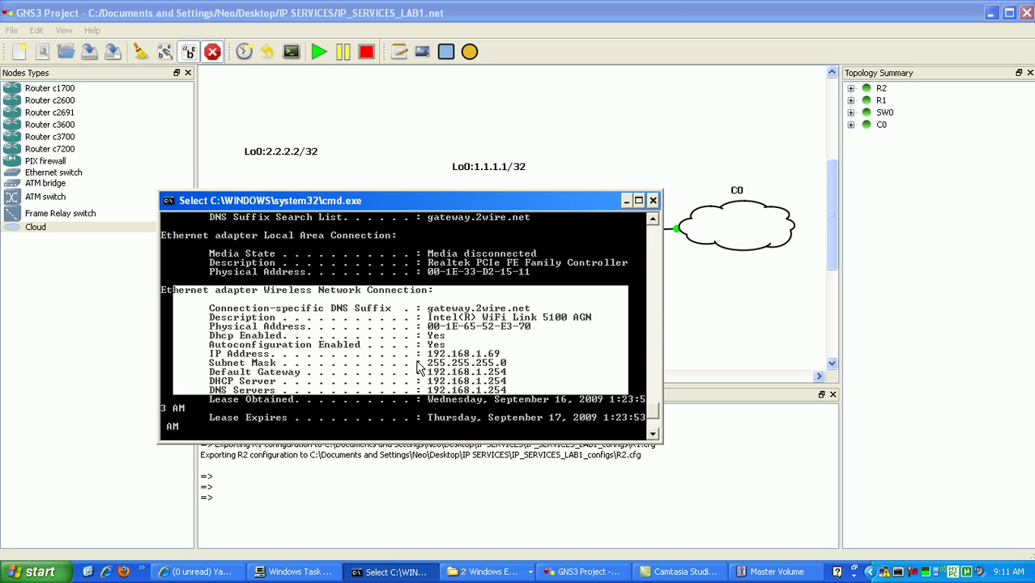
scroll(365, 296, down, 2)
scroll(369, 300, down, 2)
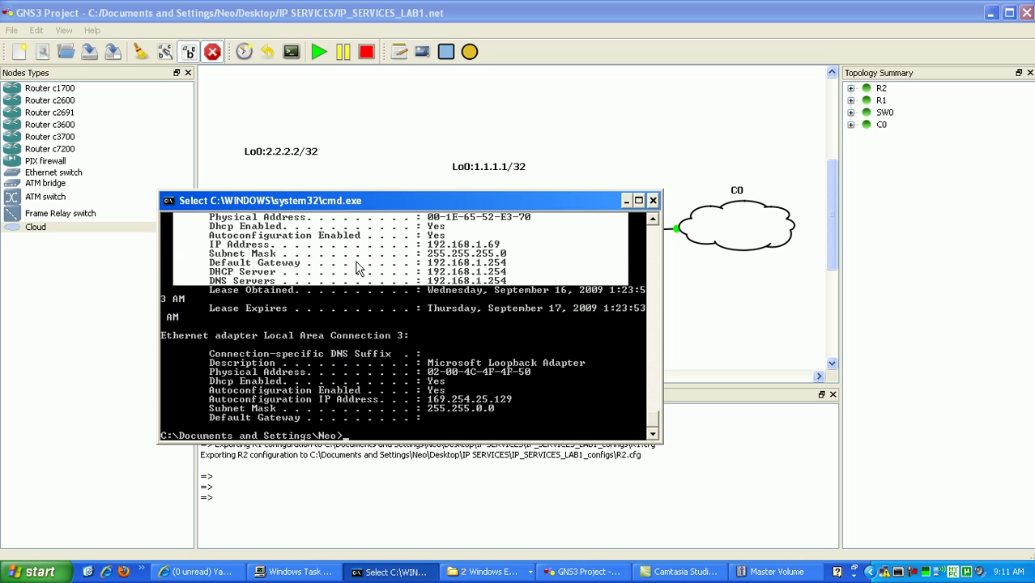
Examine the DHCP and autoconfiguration entries of Local Area Connection 3, the Microsoft Loopback Adapter
click(327, 316)
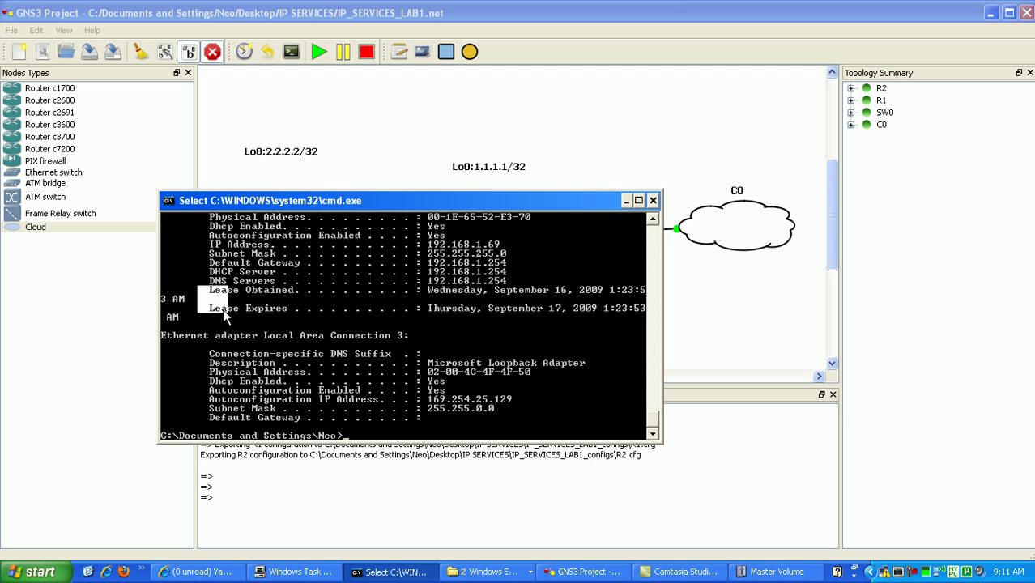
drag(223, 309, 334, 361)
click(332, 359)
drag(196, 331, 616, 423)
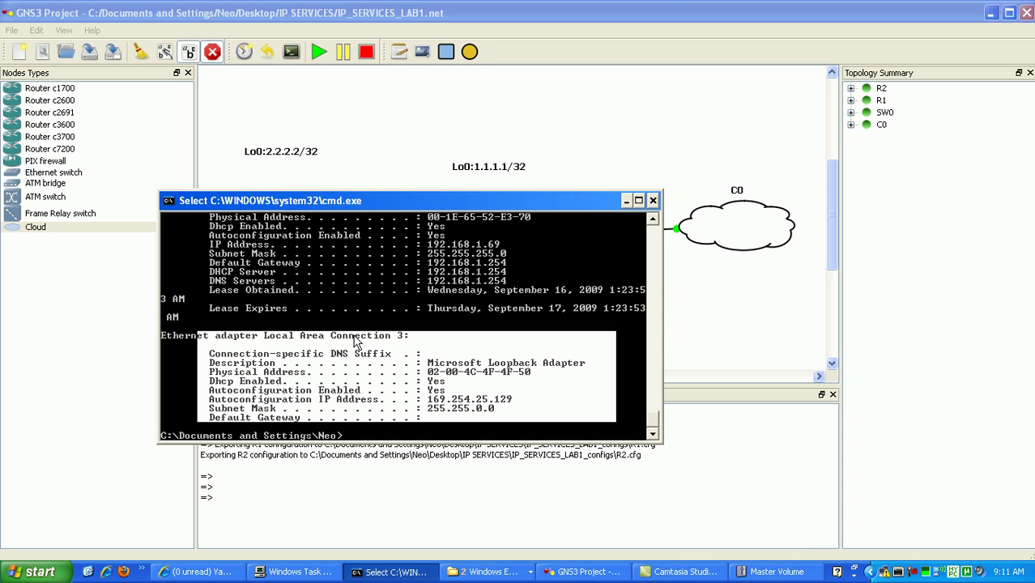
click(418, 371)
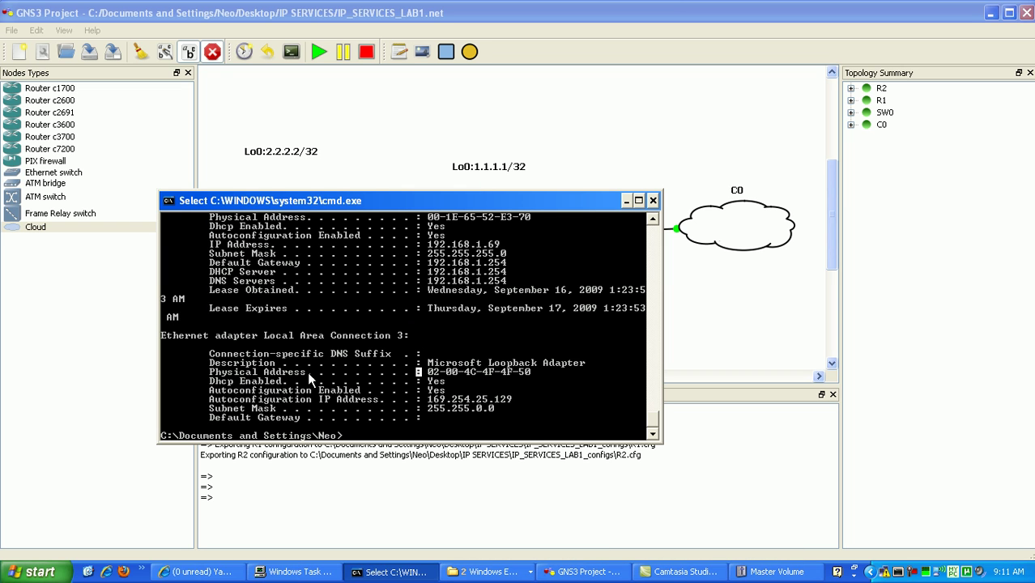
drag(246, 381, 451, 381)
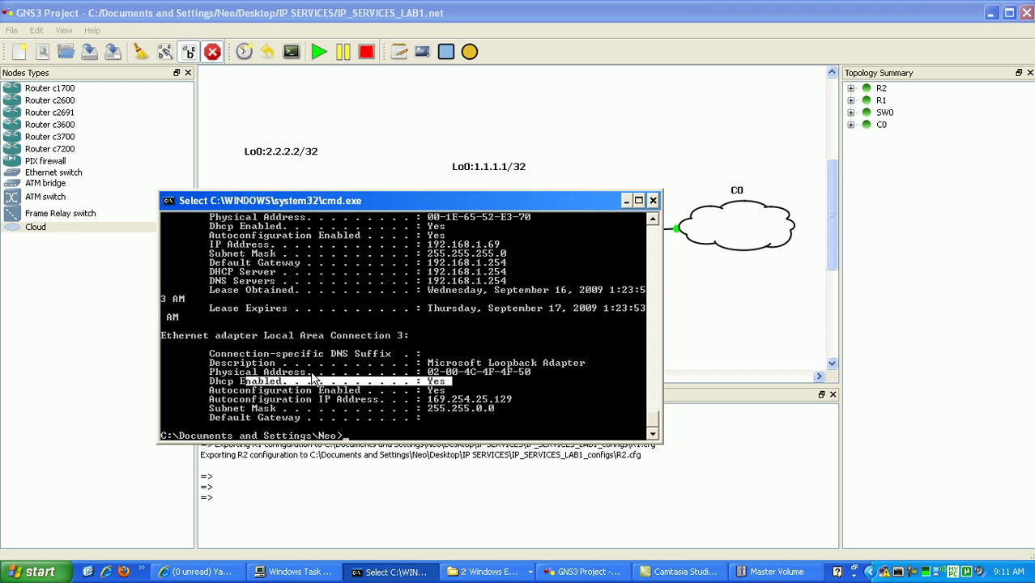
drag(313, 390, 447, 392)
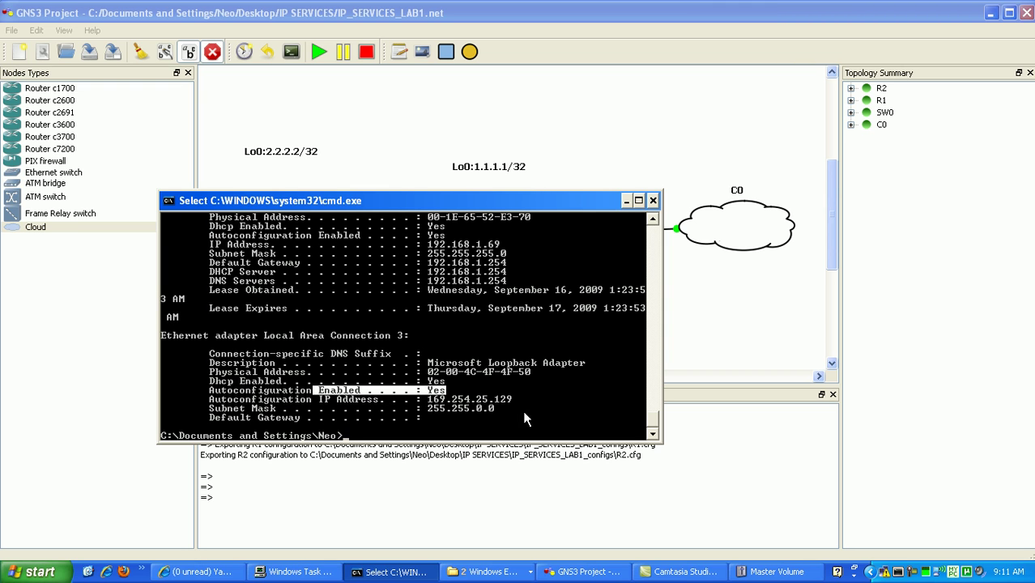
Switch to Network Connections, review the static and automatic addressing options in Local Area Connection 3's TCP/IP properties, and return to GNS3
click(486, 572)
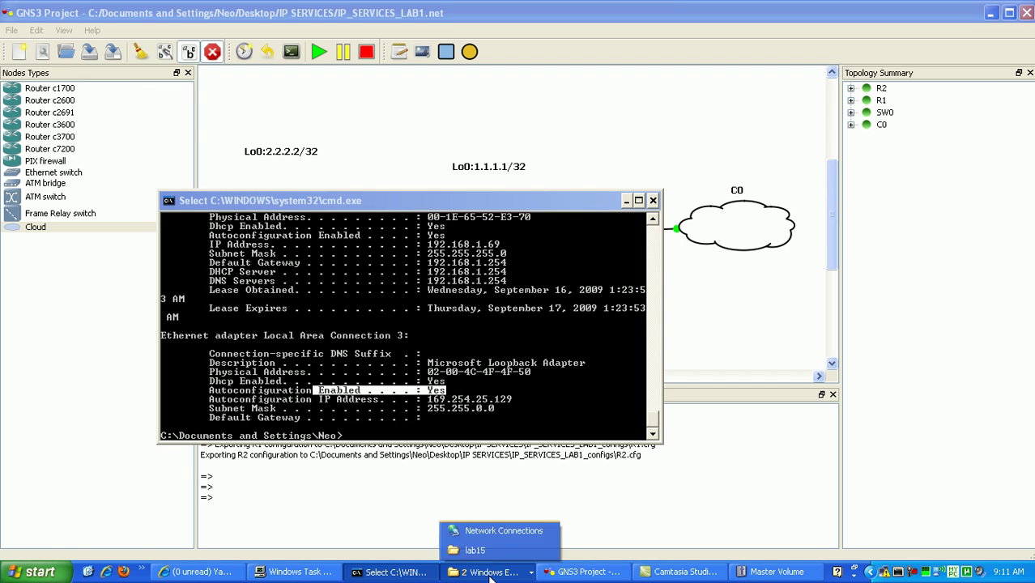
click(499, 530)
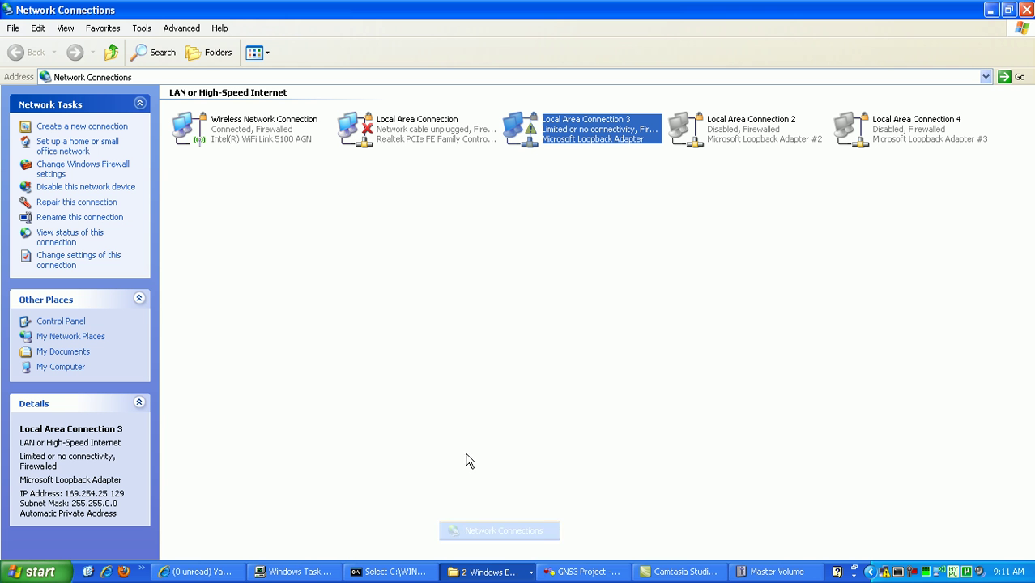
right_click(611, 133)
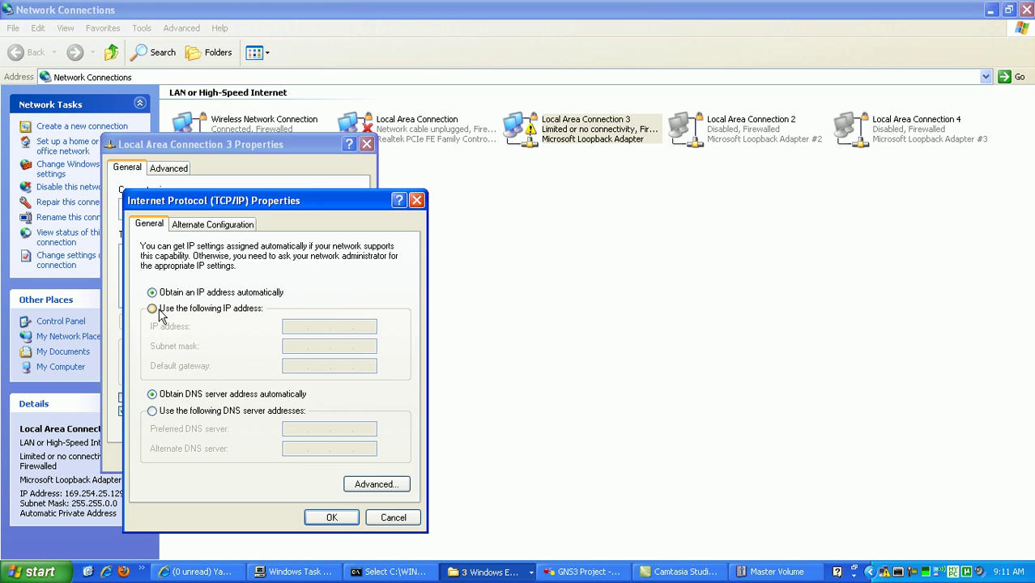
click(159, 311)
click(185, 293)
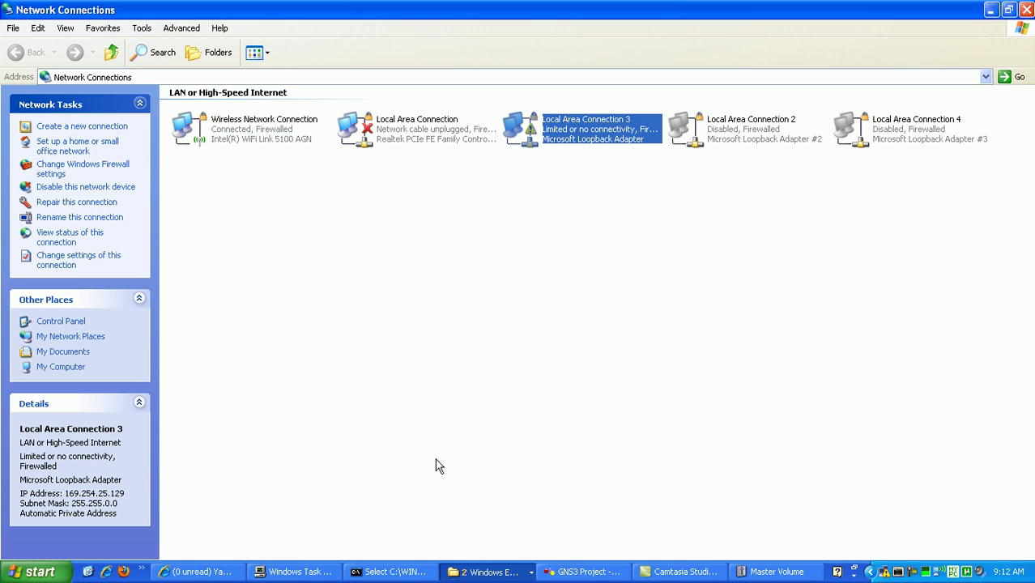
click(559, 571)
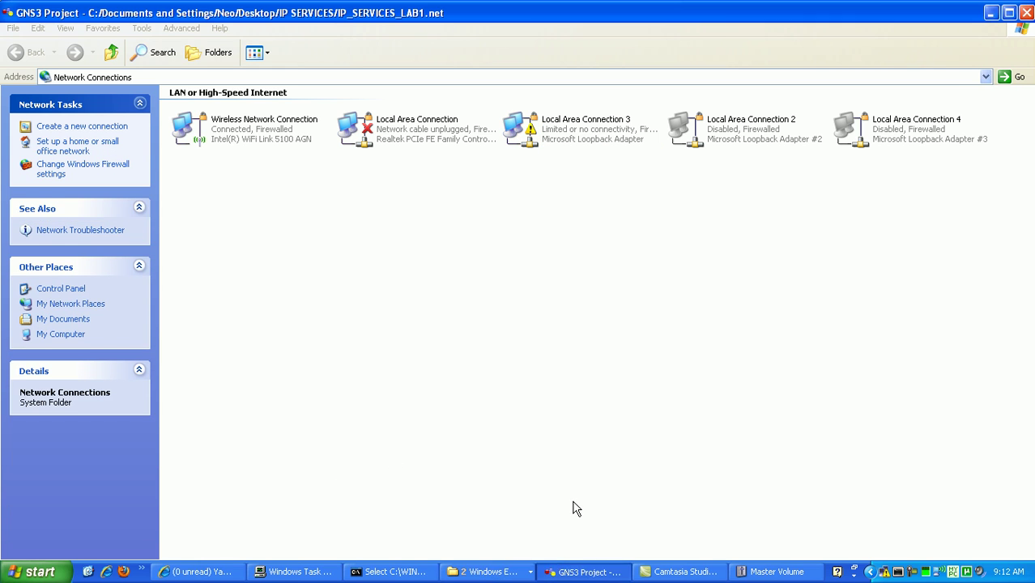